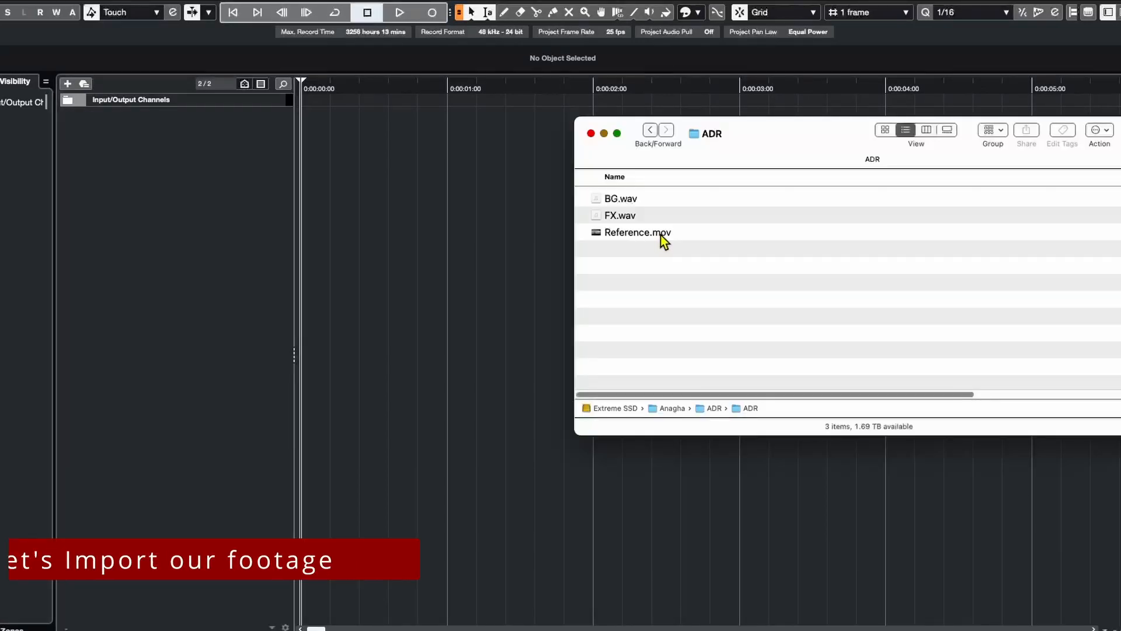
Import the Reference video with its audio, and place the BG and FX audio files on different tracks.
left_click_drag(663, 240, 365, 178)
left_click_drag(304, 124, 306, 124)
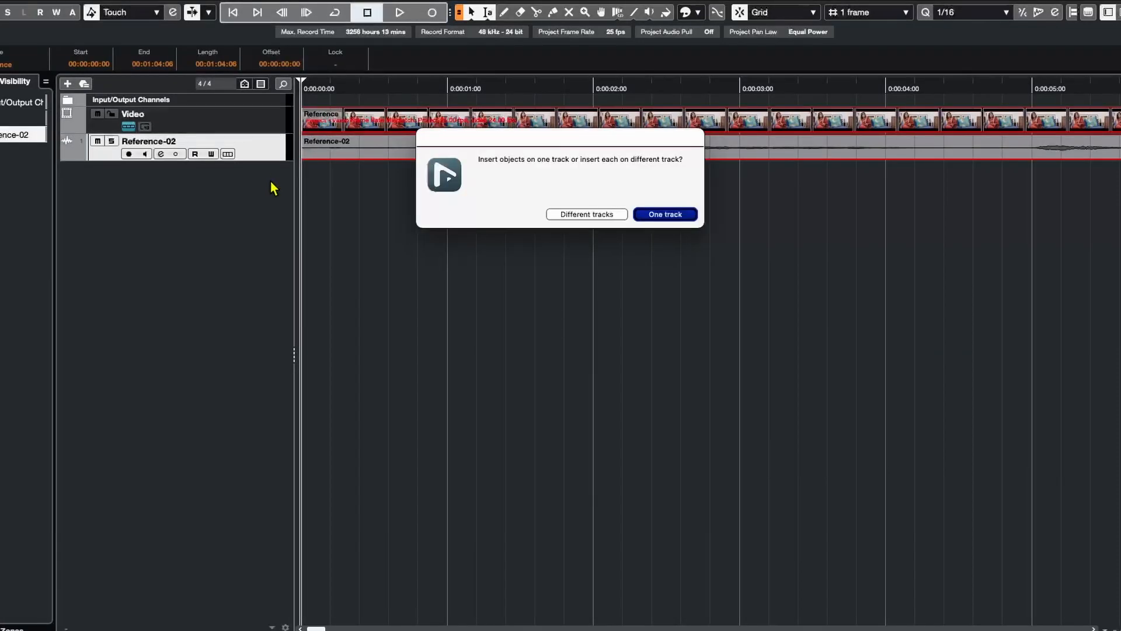
left_click(581, 214)
left_click(708, 304)
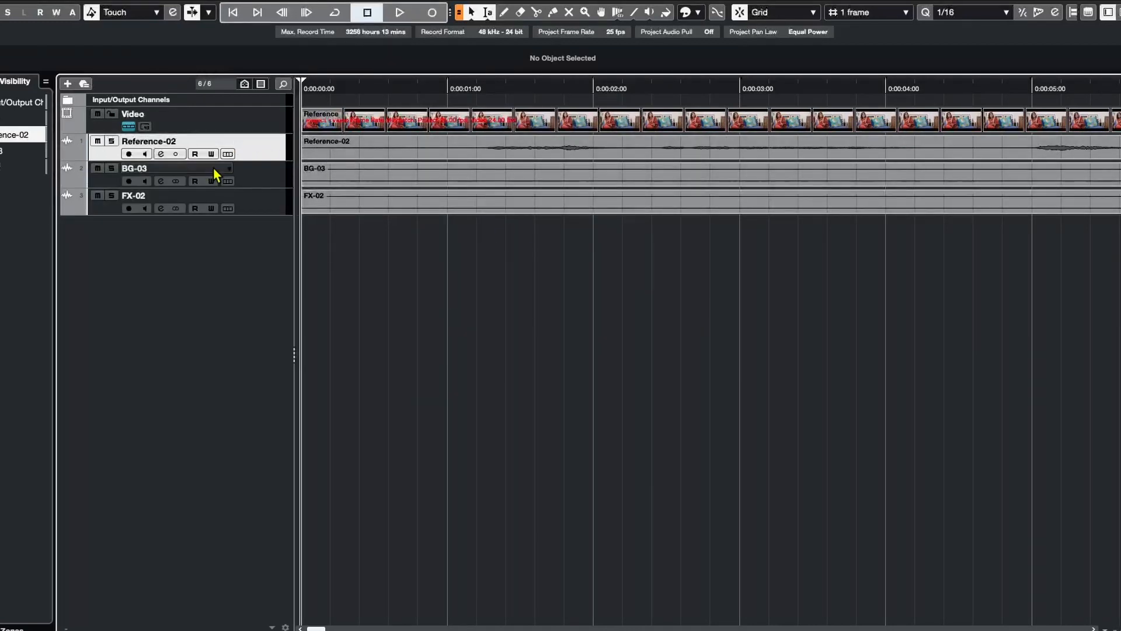
Route the BG-03 and FX-02 tracks to a new stereo group named BG and Effects, and move both tracks into a new folder.
left_click(267, 180)
left_click(271, 199, "shift")
right_click(270, 200)
mouse_move(409, 203)
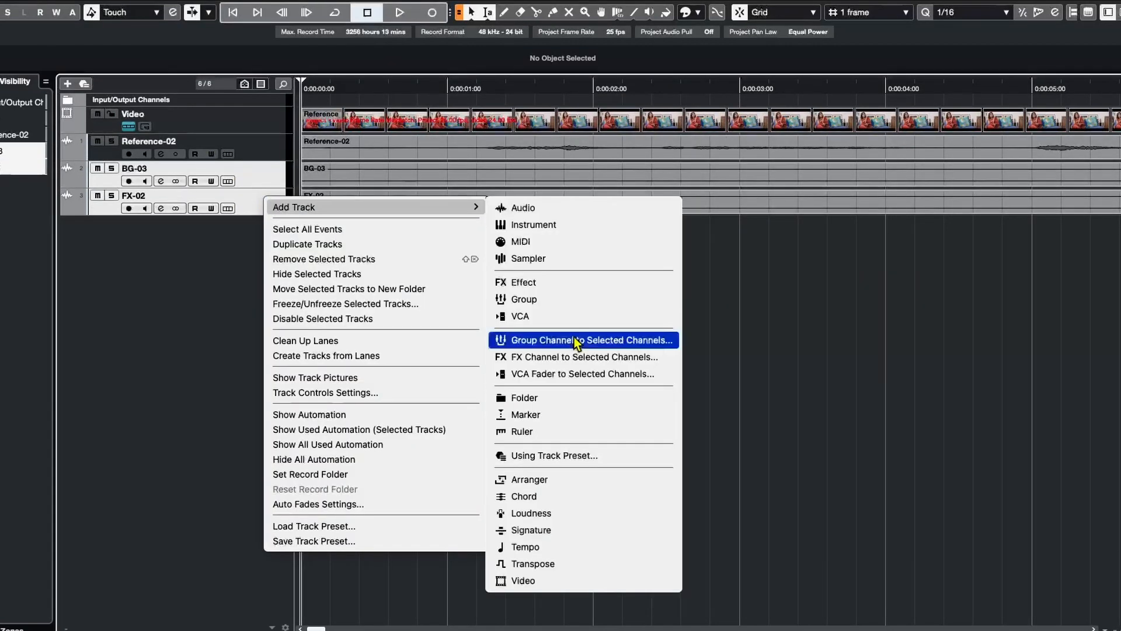
left_click(642, 341)
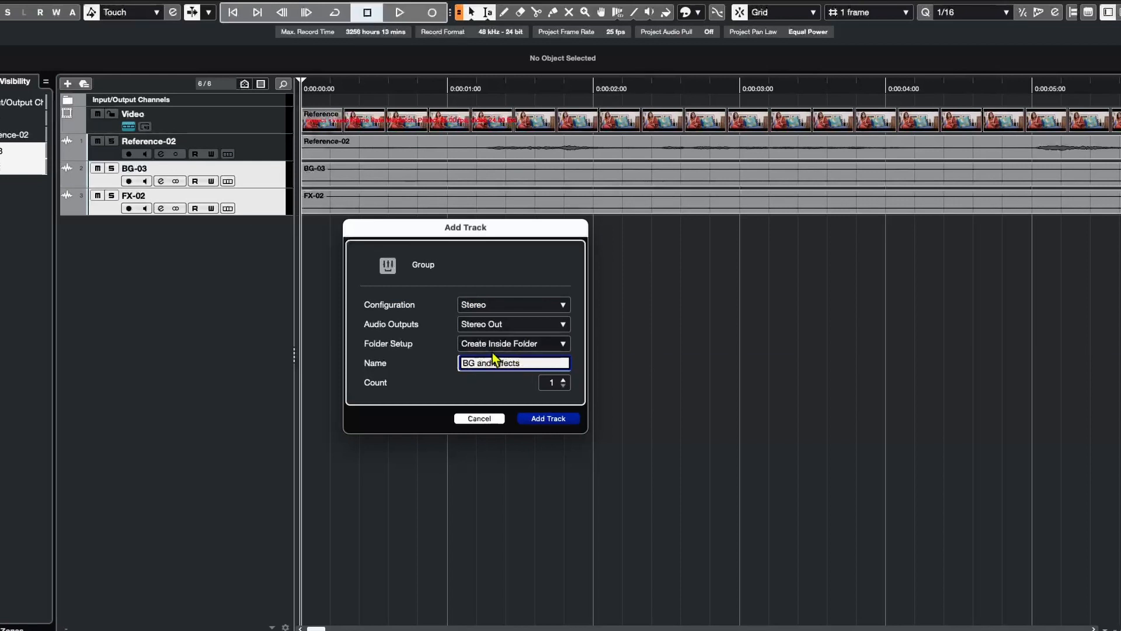
left_click(548, 418)
right_click(260, 195)
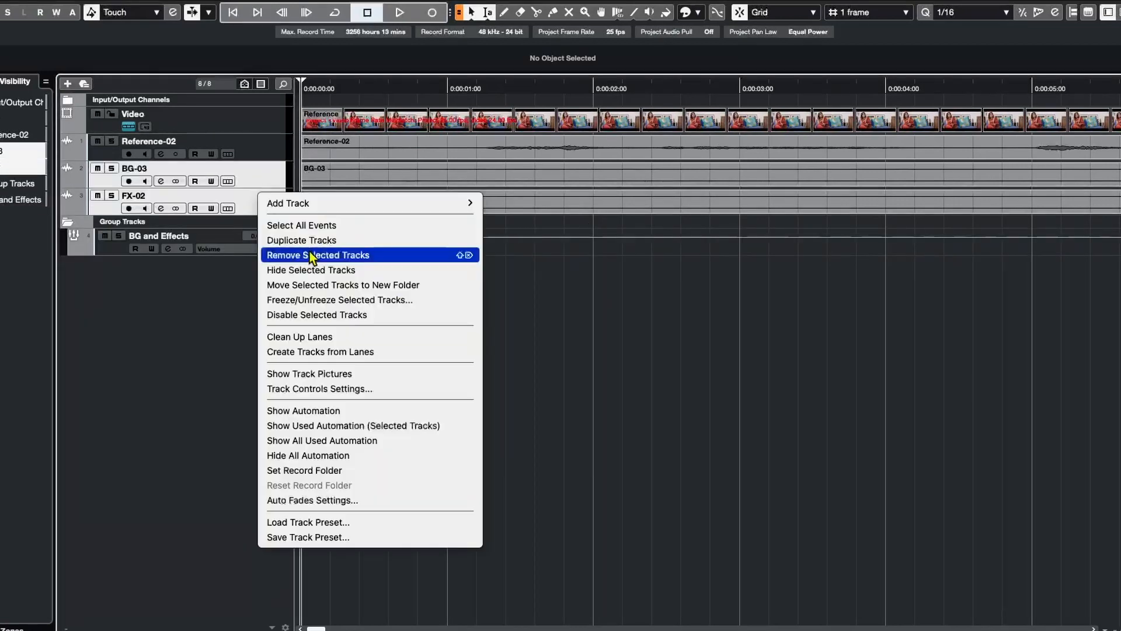
left_click(320, 281)
Set the project frame rate to 24 fps to match the video, adjusting the Video track's height.
left_click_drag(272, 133, 258, 376)
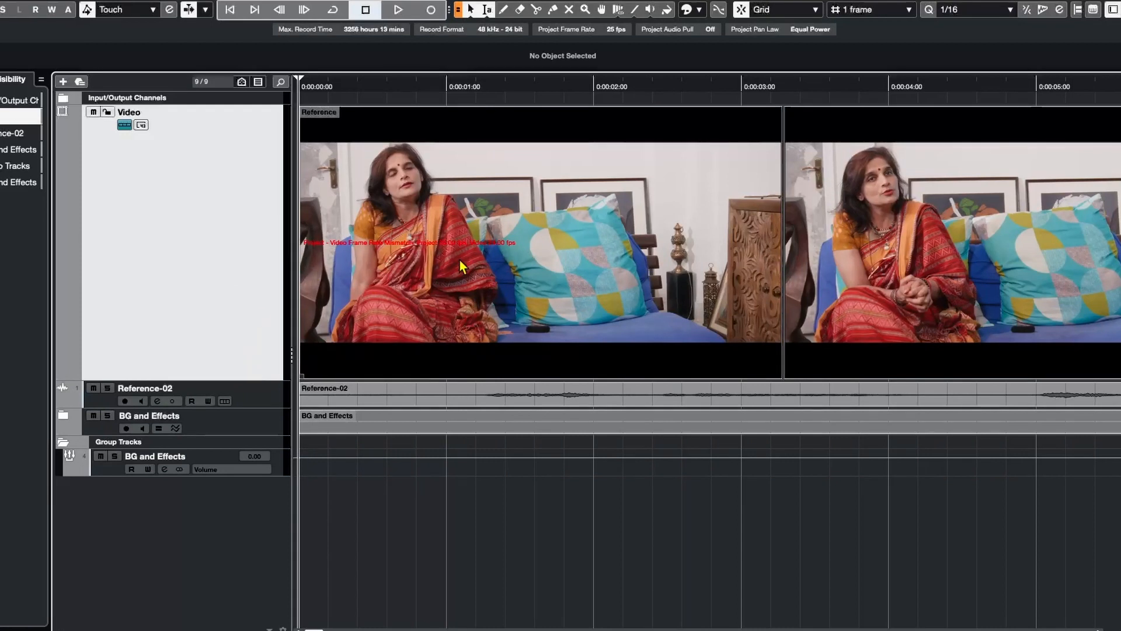
left_click(618, 33)
left_click(698, 274)
left_click(963, 566)
left_click_drag(245, 379, 237, 170)
Rename the Reference-02 audio track as Reference.
key("g")
key("g")
key("g")
key("g")
left_click(275, 190)
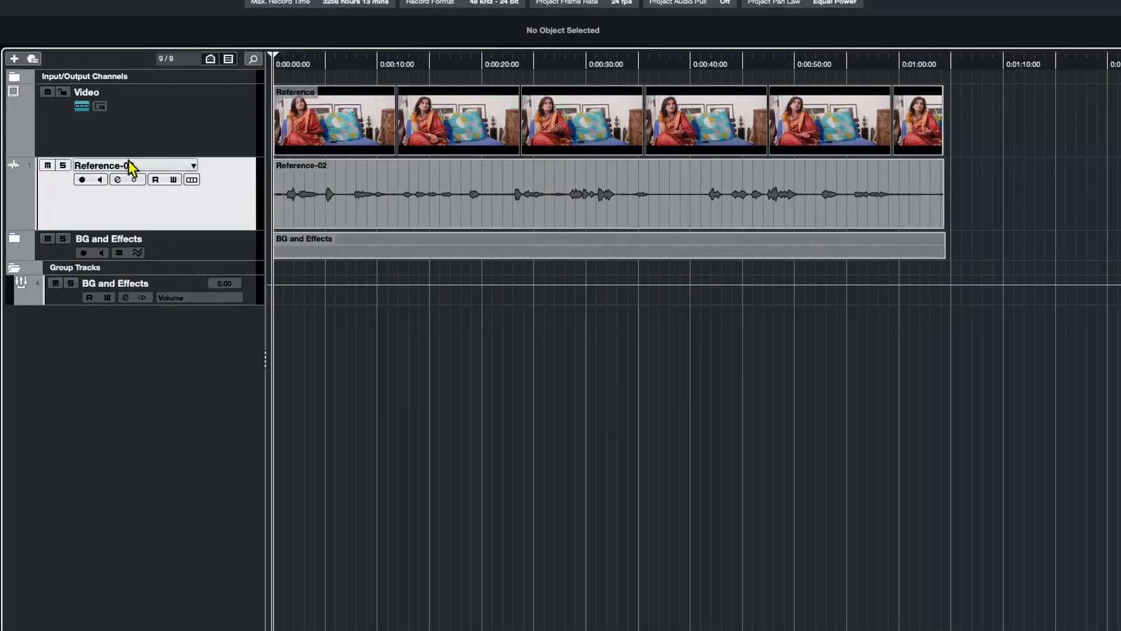
double_click(129, 167)
left_click(138, 164)
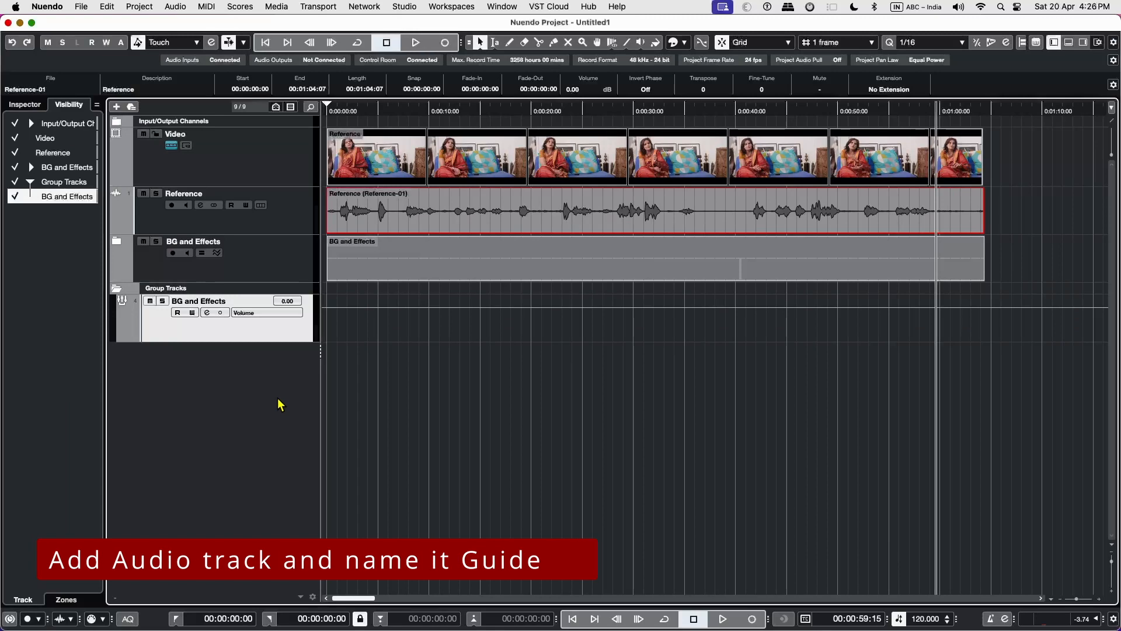
Add an audio track named Guide and place it directly below the Reference track.
right_click(279, 404)
left_click(280, 408)
type("Guide")
key("Return")
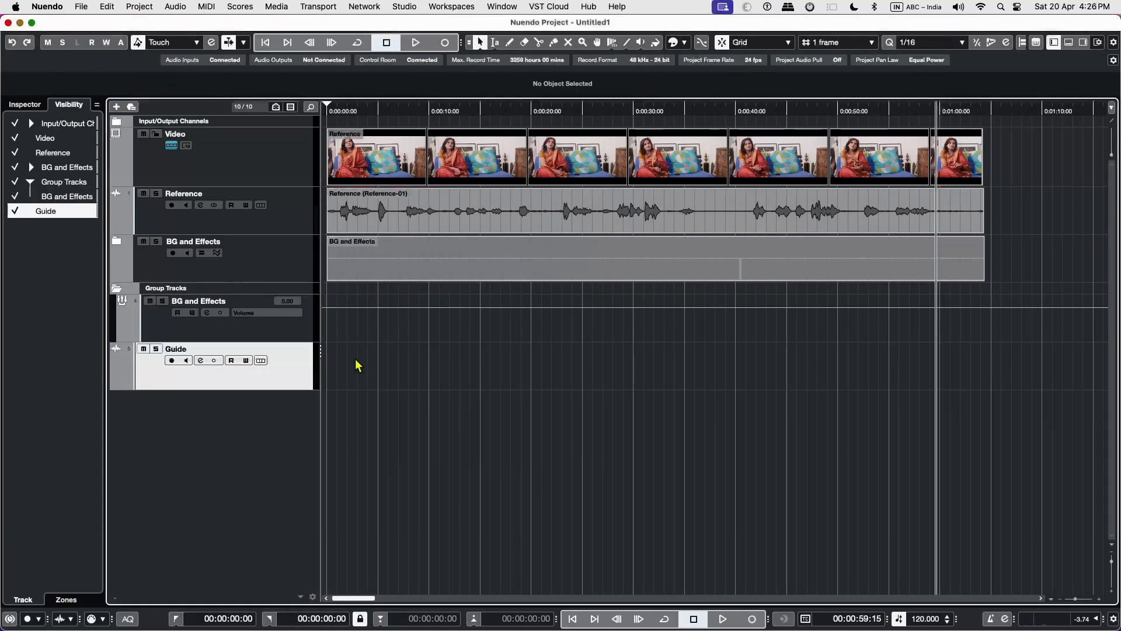
left_click_drag(283, 376, 278, 255)
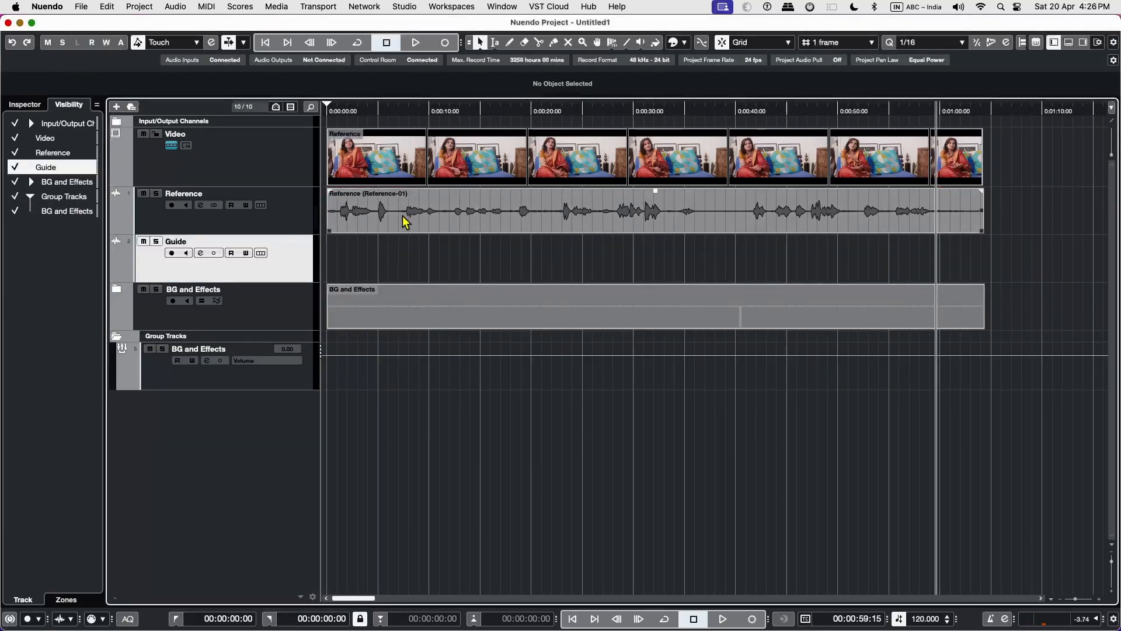
Copy two Reference dialogue sections, about 00:00:13:08–00:00:22:06 and 00:00:54:14–00:01:01:16, onto the Guide track at the same times.
key("2")
left_click_drag(463, 215, 556, 215)
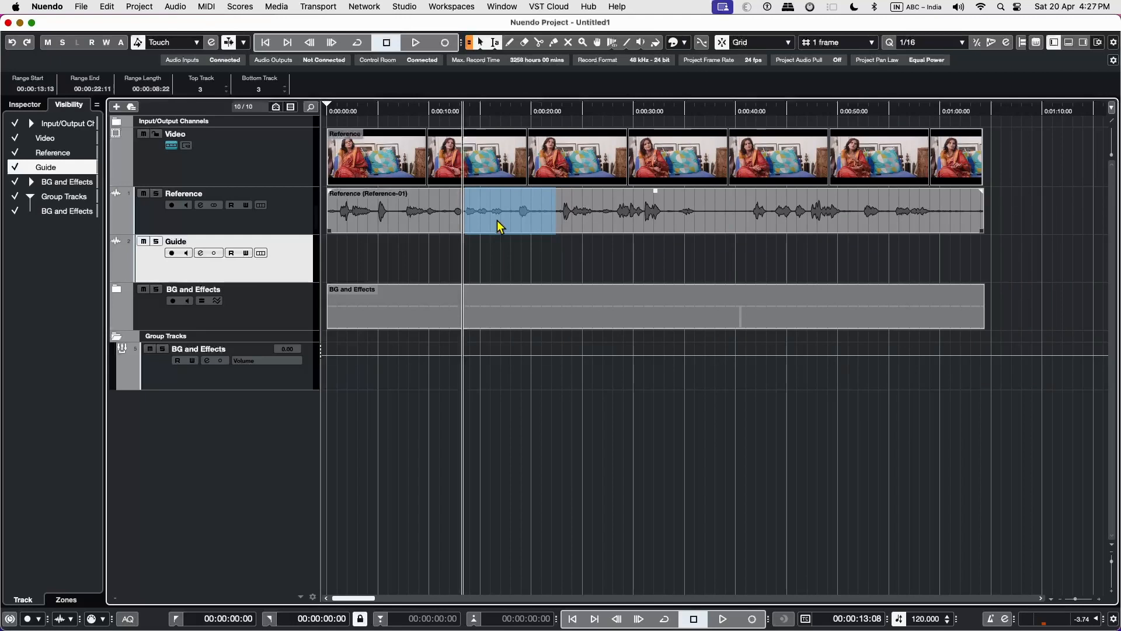
left_click_drag(496, 219, 461, 289)
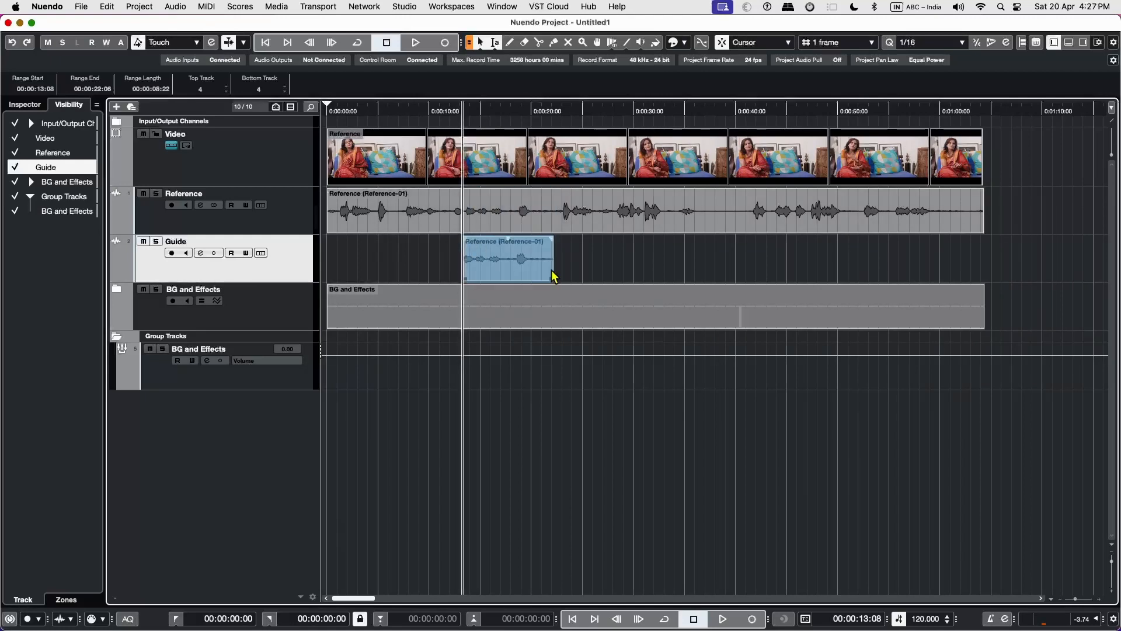
left_click_drag(886, 219, 921, 265)
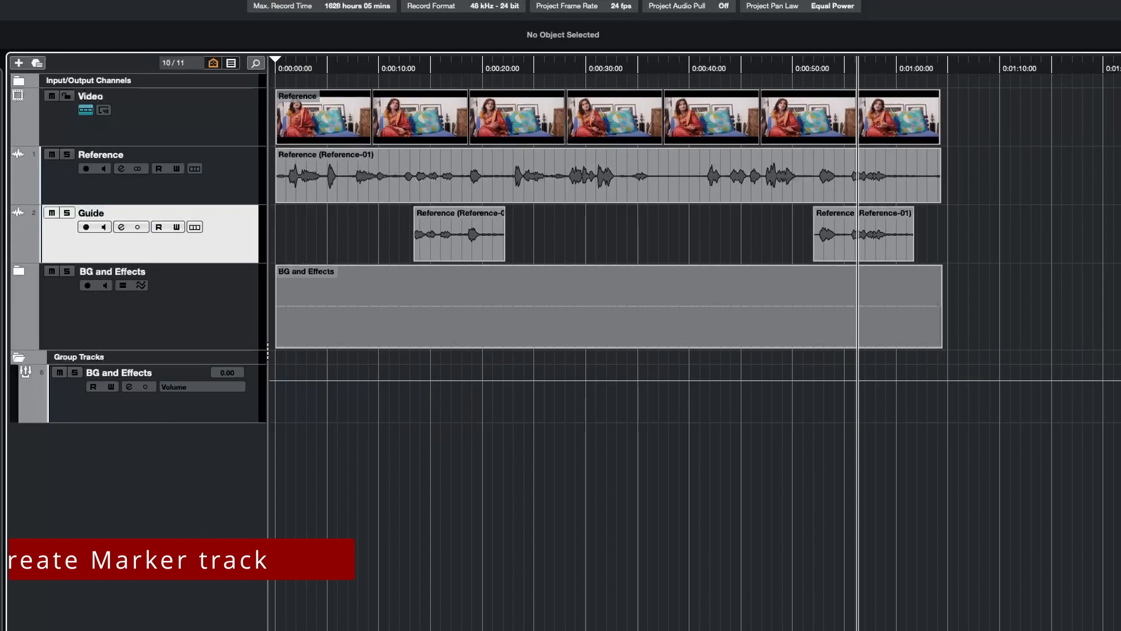
Add a marker track named marker below the Guide track.
right_click(151, 222)
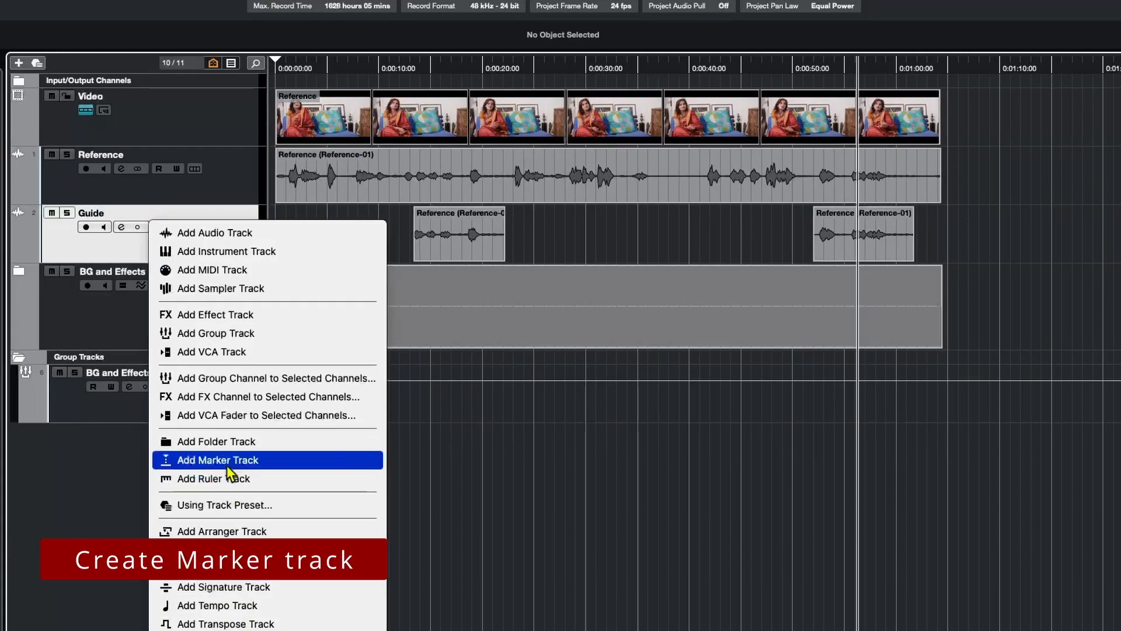
left_click(227, 461)
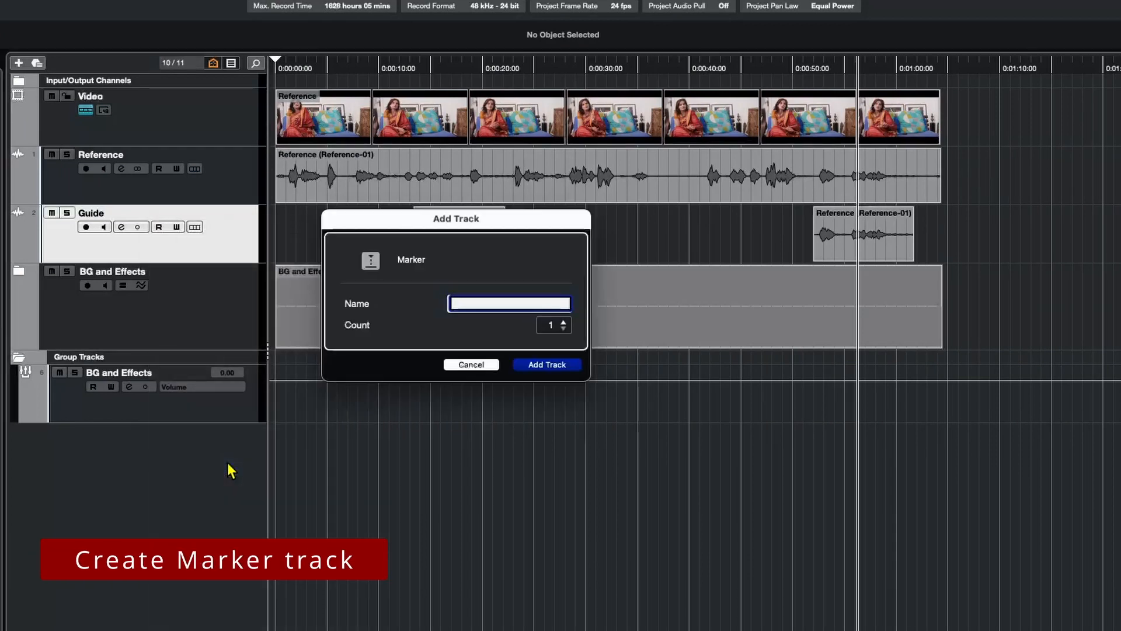
type("marker")
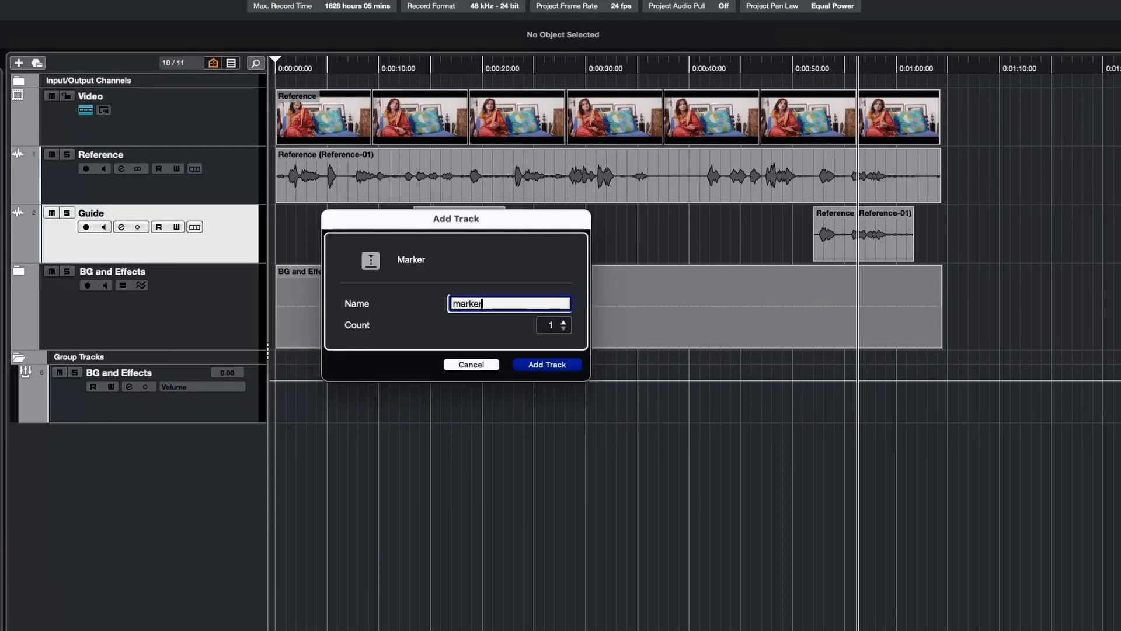
left_click(553, 365)
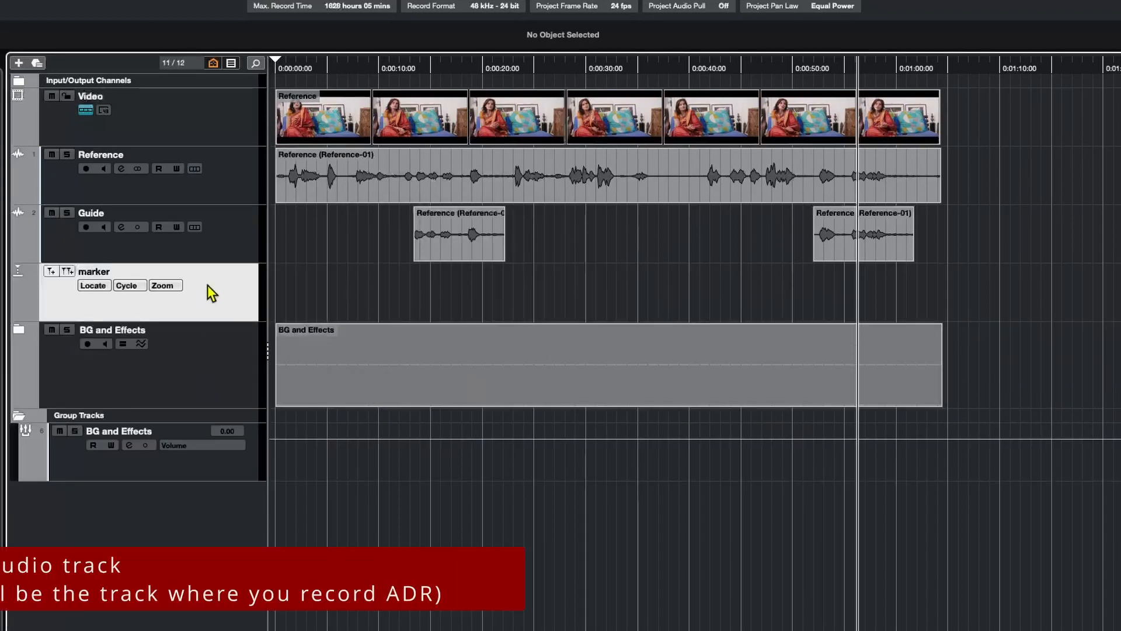
Add a mono audio track named Take below the marker track for recording the ADR.
right_click(216, 510)
left_click(216, 510)
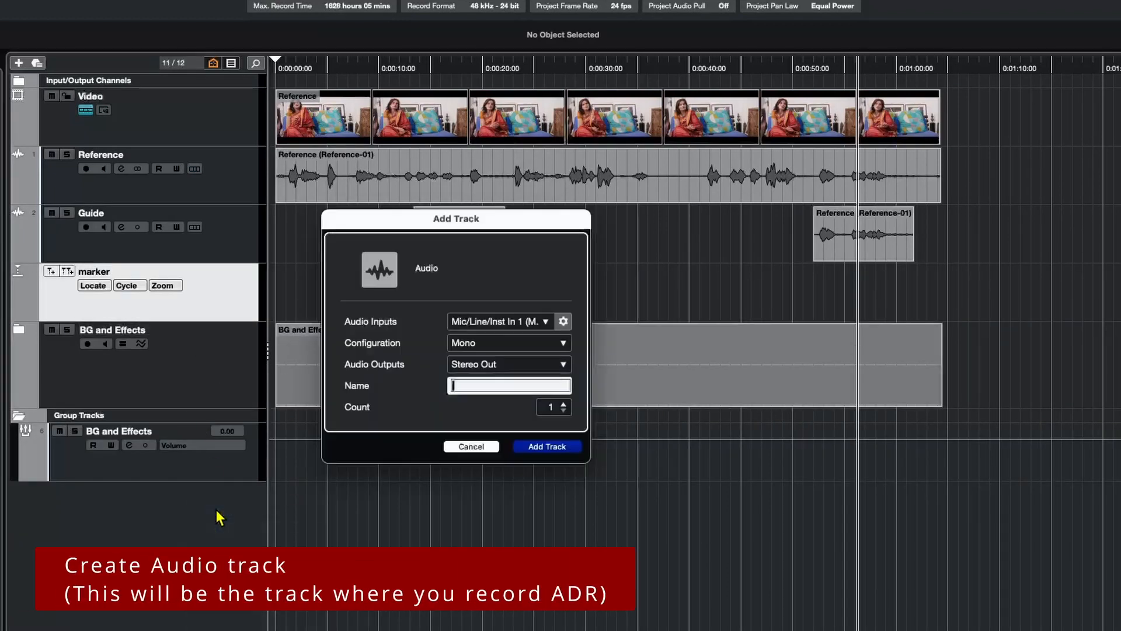
left_click(548, 343)
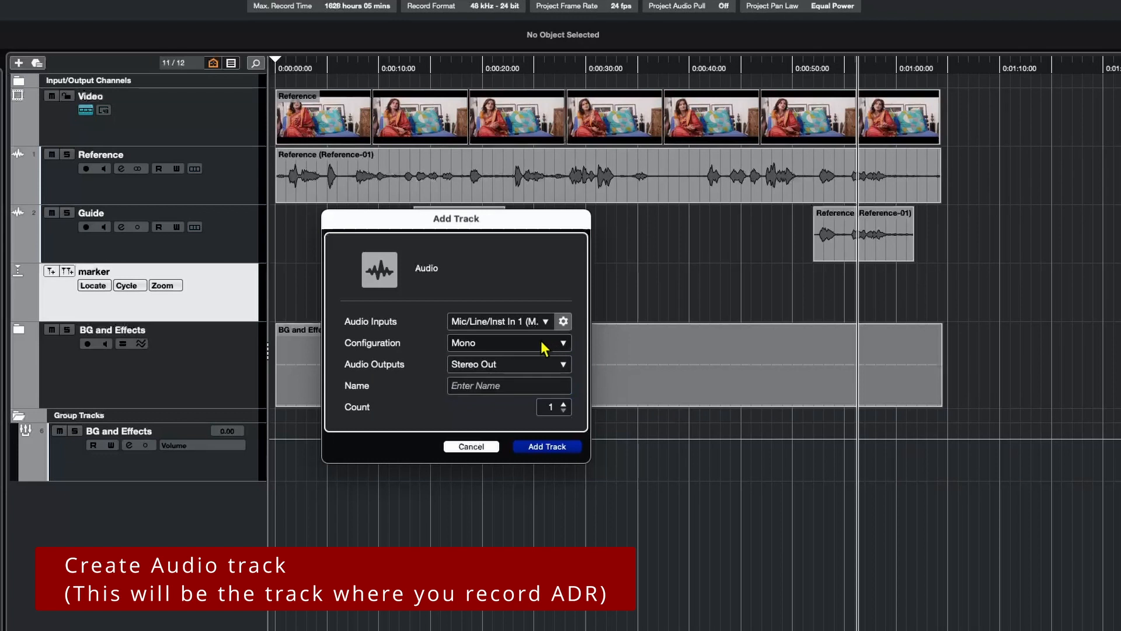
left_click(508, 386)
type("Take")
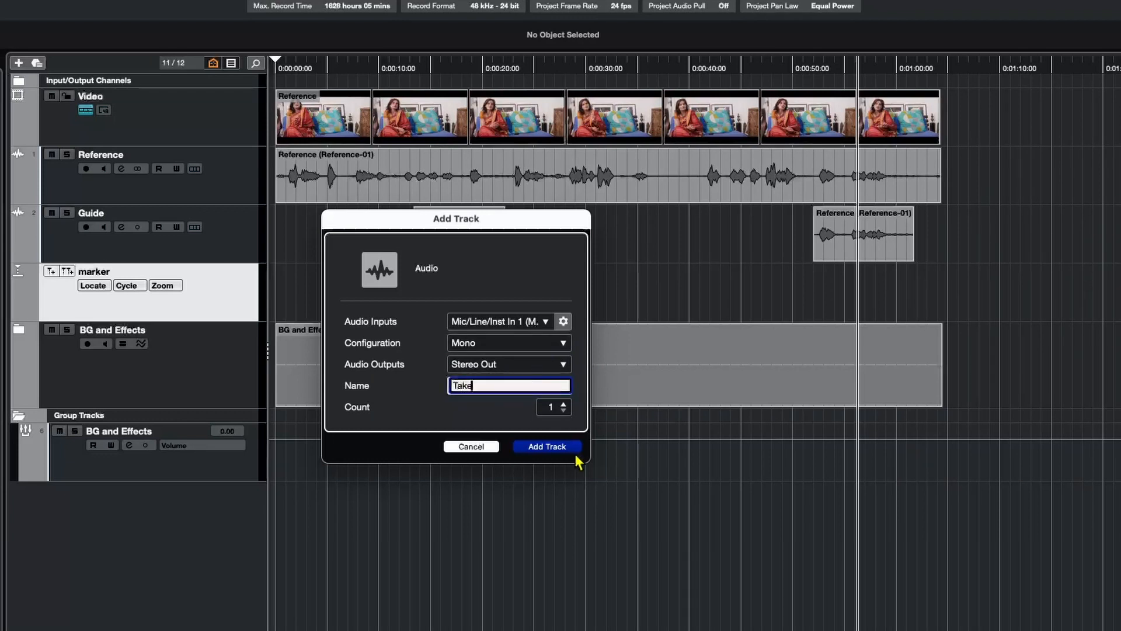
left_click(546, 447)
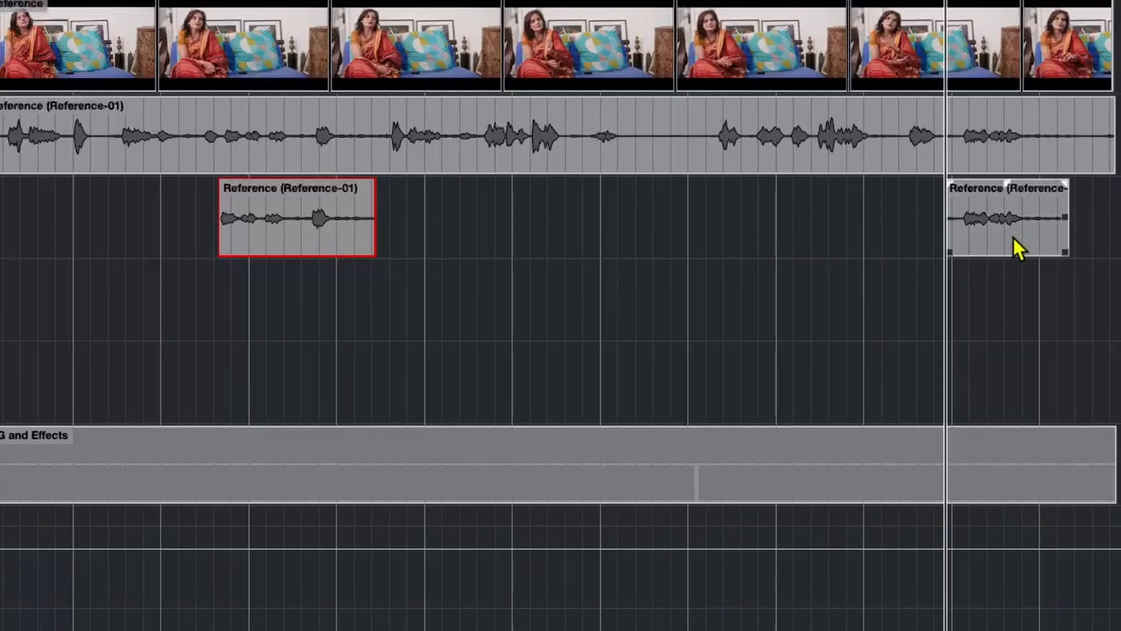
Split the first Guide event and create cycle markers from the selected Guide events on the active marker track with Combine Adjacent Events on.
left_click(1014, 239)
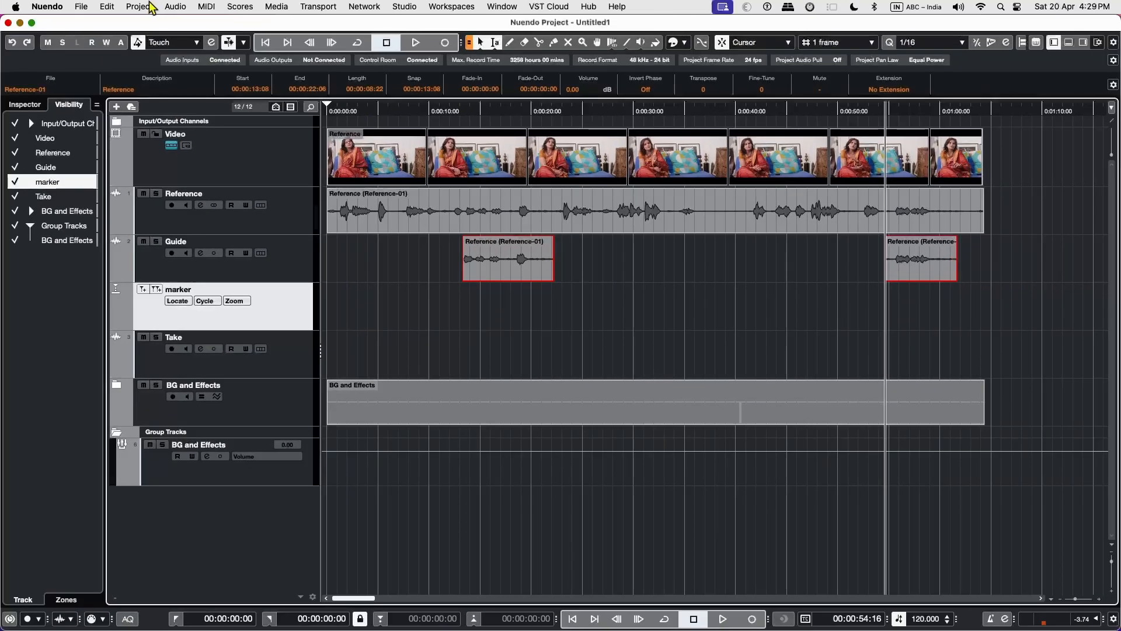
left_click(151, 7)
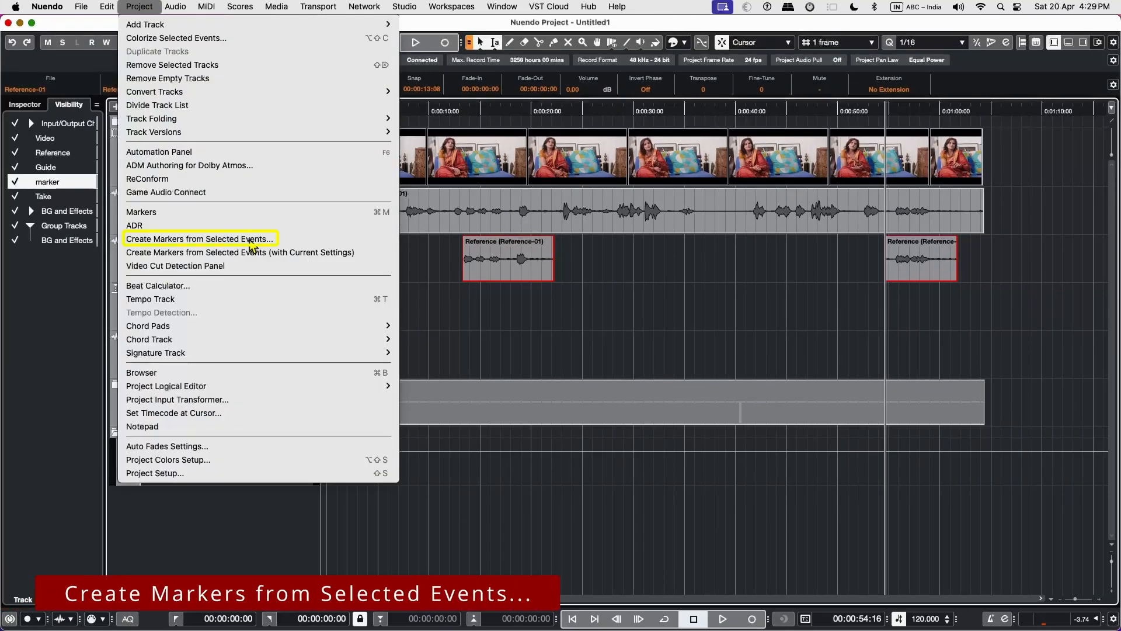
left_click(250, 240)
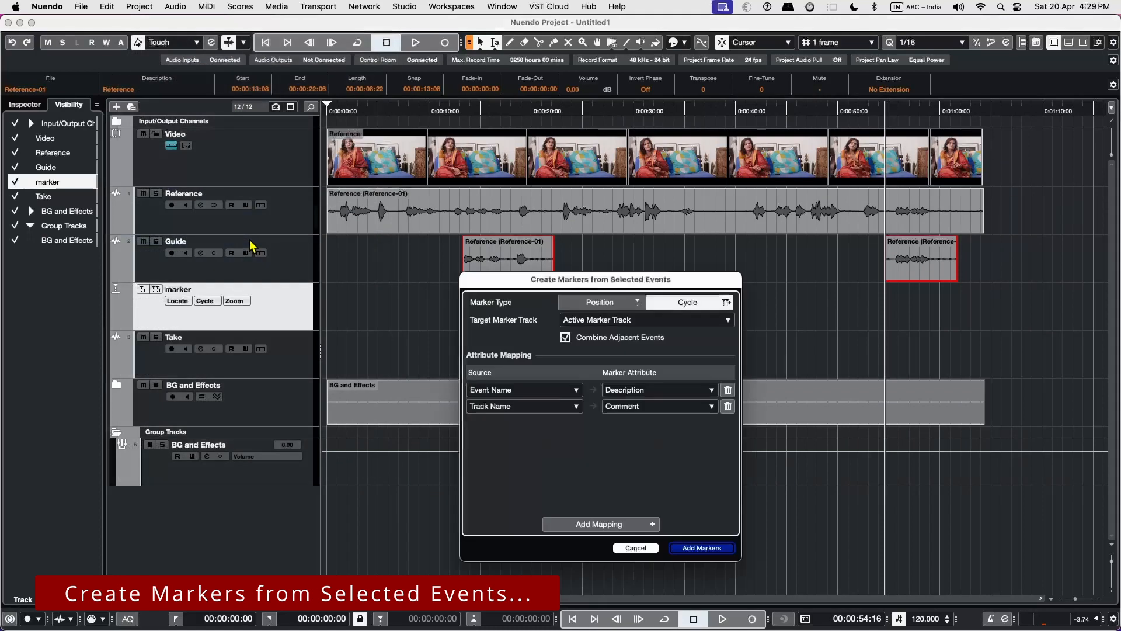
left_click_drag(524, 283, 659, 270)
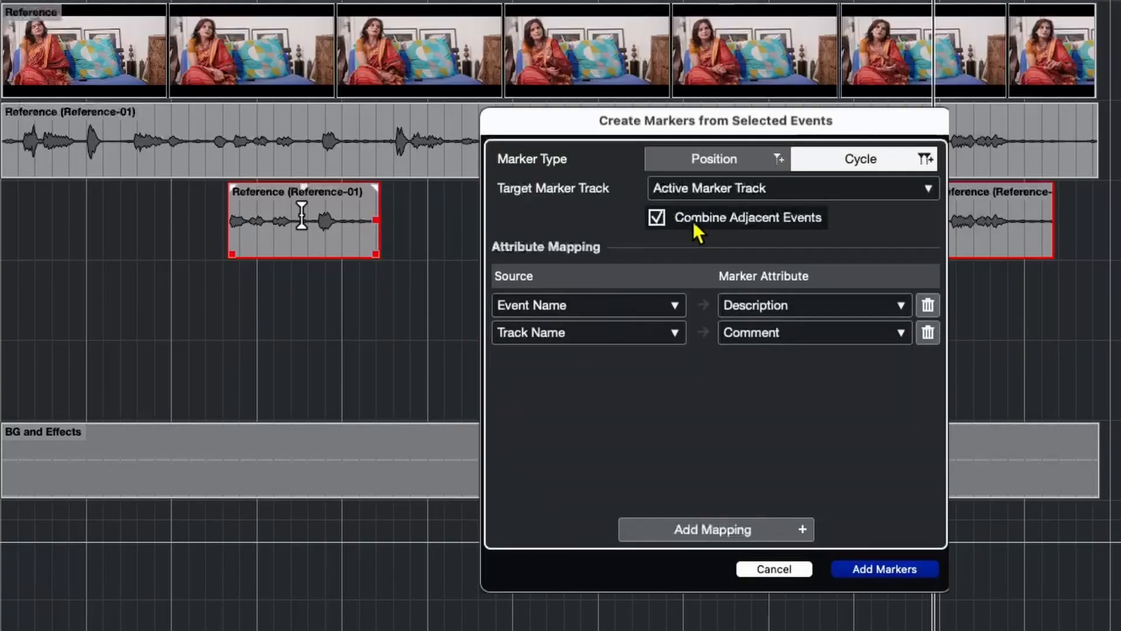
left_click(303, 216, "alt")
left_click(277, 244)
left_click(325, 244)
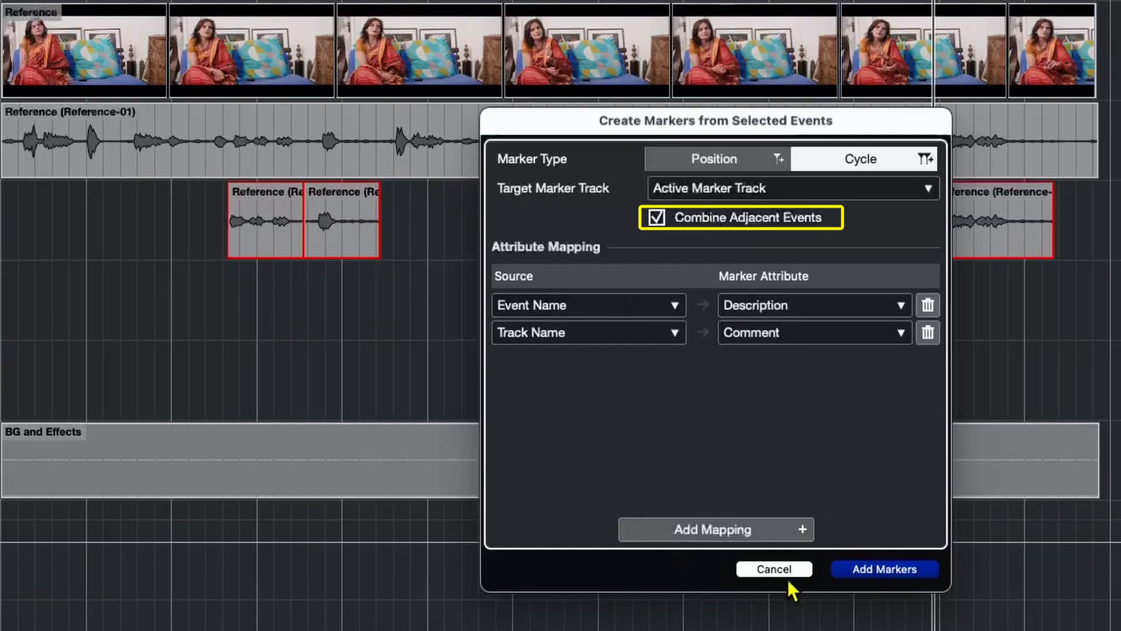
left_click(872, 567)
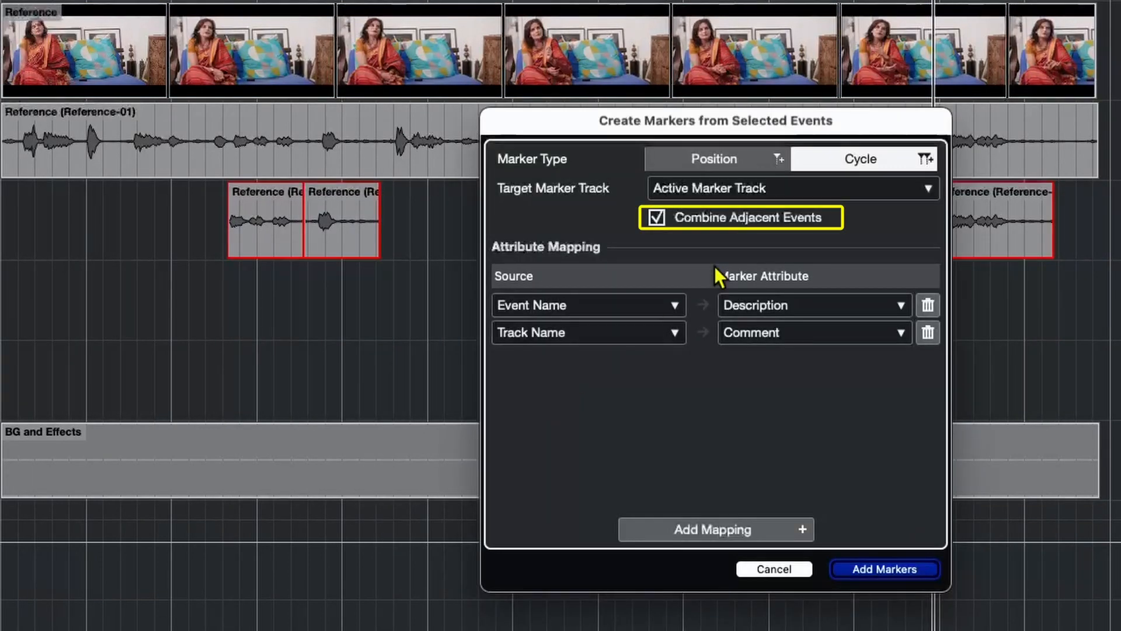
Create cycle markers from the split Guide events with Combine Adjacent Events off.
left_click(750, 229)
left_click(853, 566)
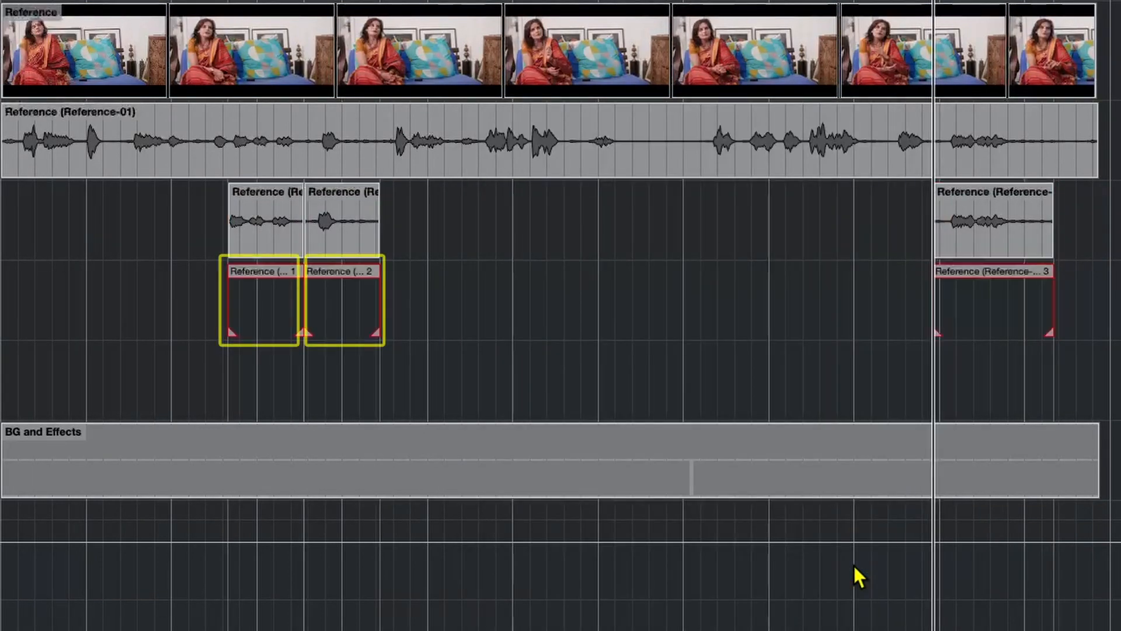
left_click(267, 274)
left_click(338, 271)
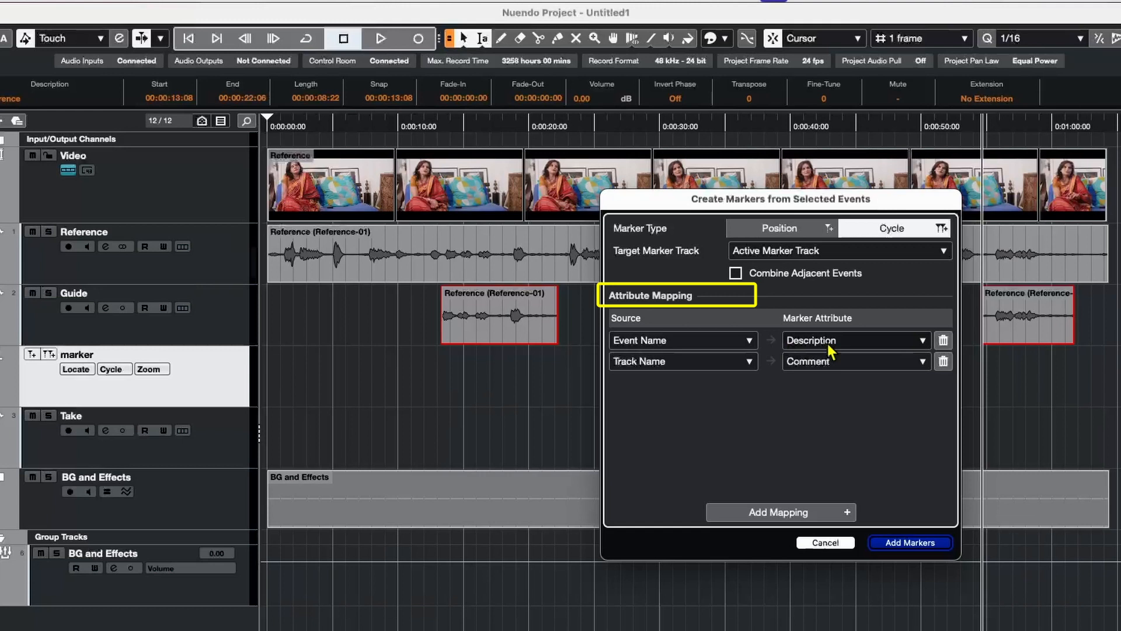
Add an attribute mapping from free text with the actor's name to Actor's Name, and create the cycle markers from the selected Guide events.
left_click(783, 511)
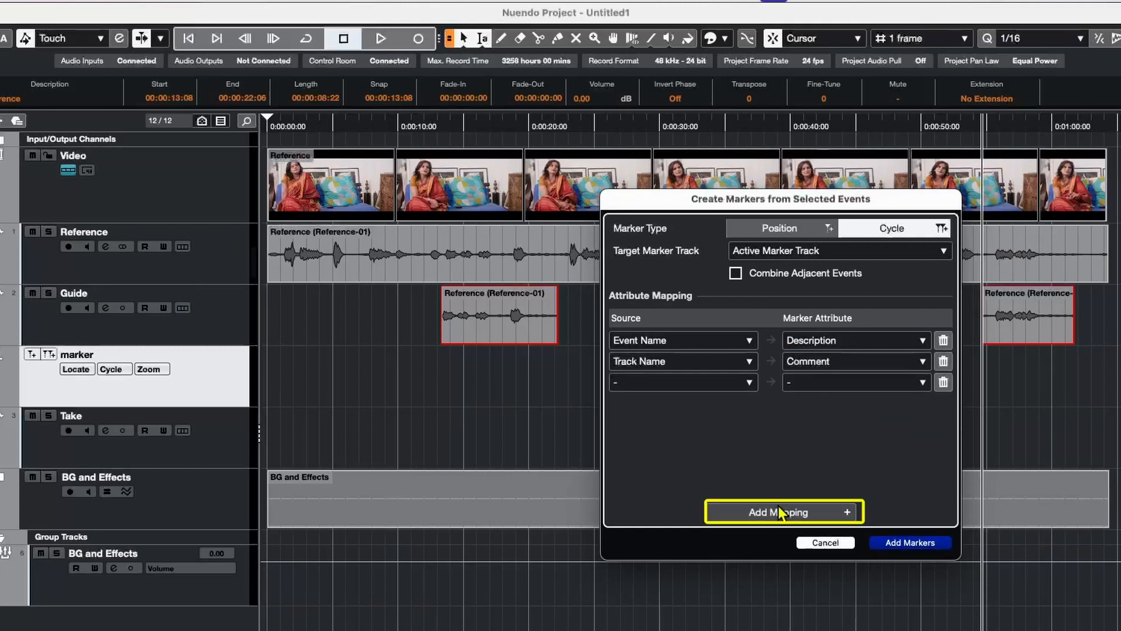
left_click(718, 379)
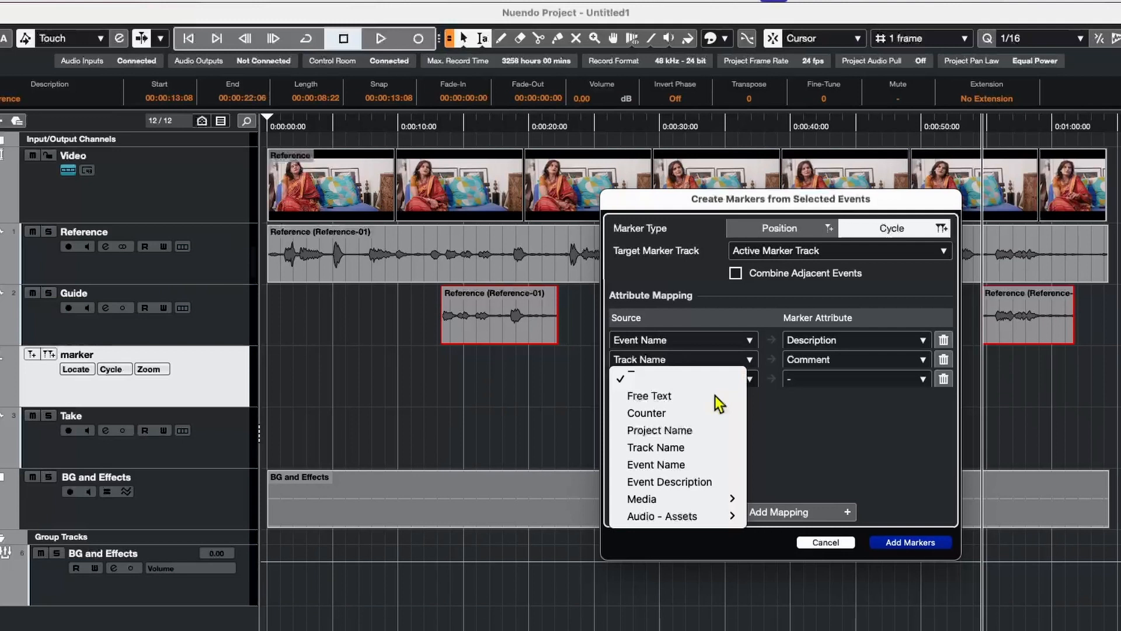
left_click(715, 395)
type("Anuradha")
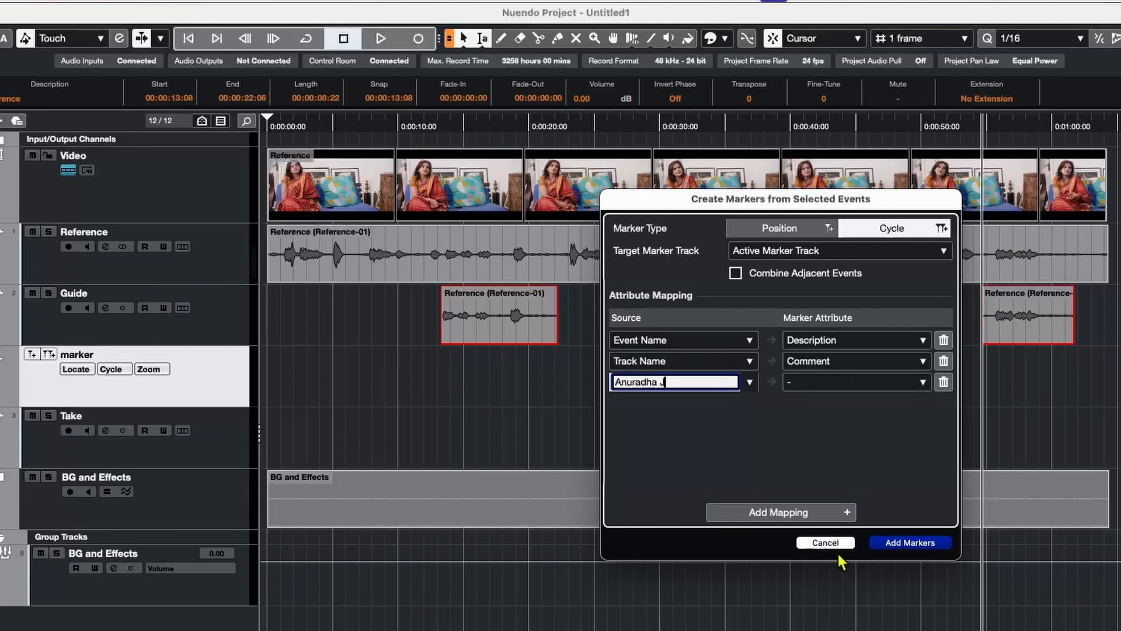
type("Ji")
left_click(857, 382)
left_click(880, 557)
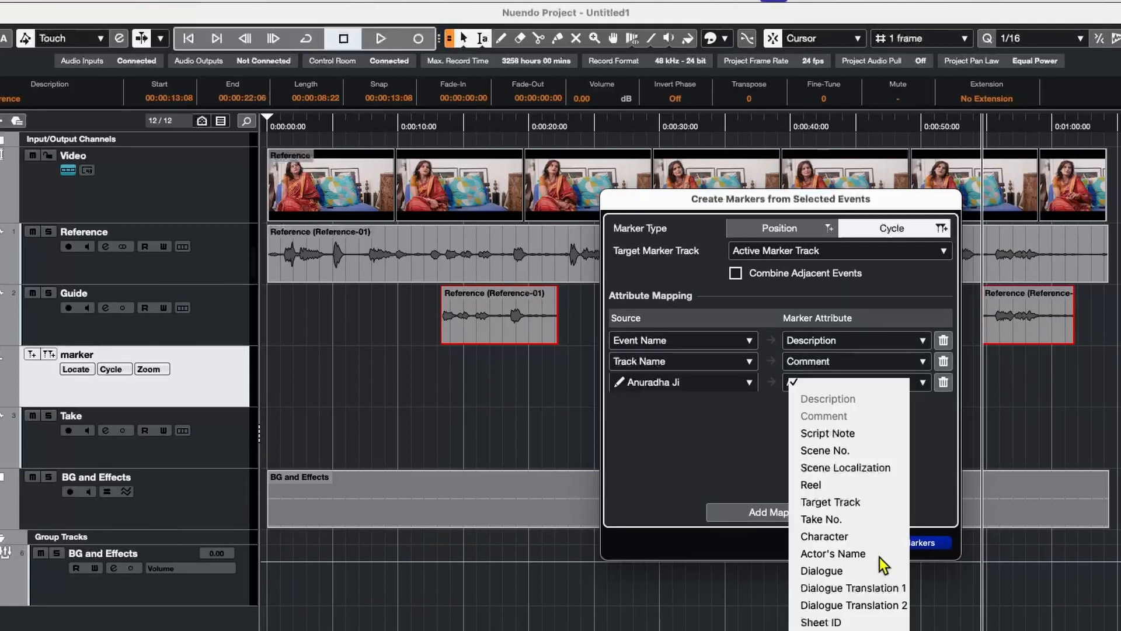
left_click(881, 554)
left_click(926, 542)
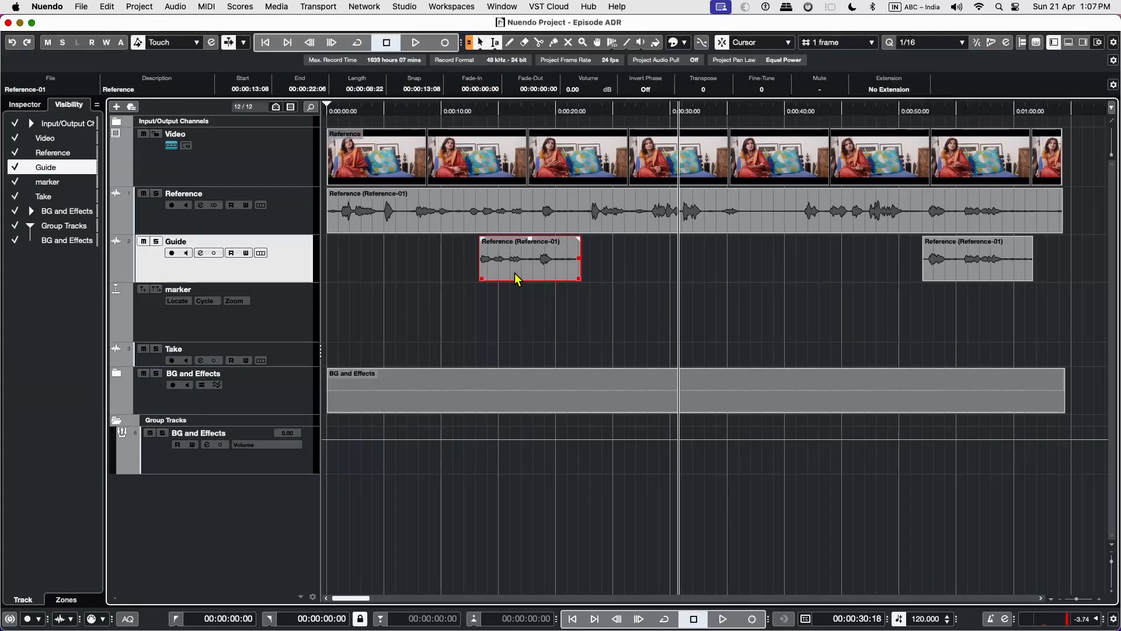
Delete the remaining Guide events and copy the full Reference audio event onto the Guide track at the same time position.
key("Delete")
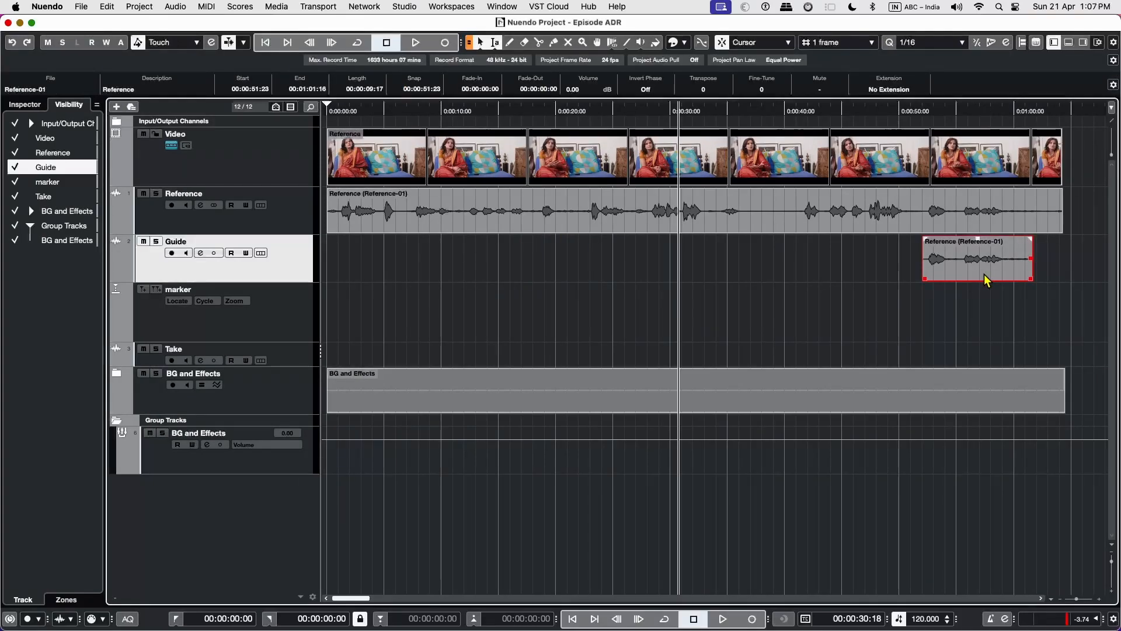
key("Delete")
left_click(630, 230)
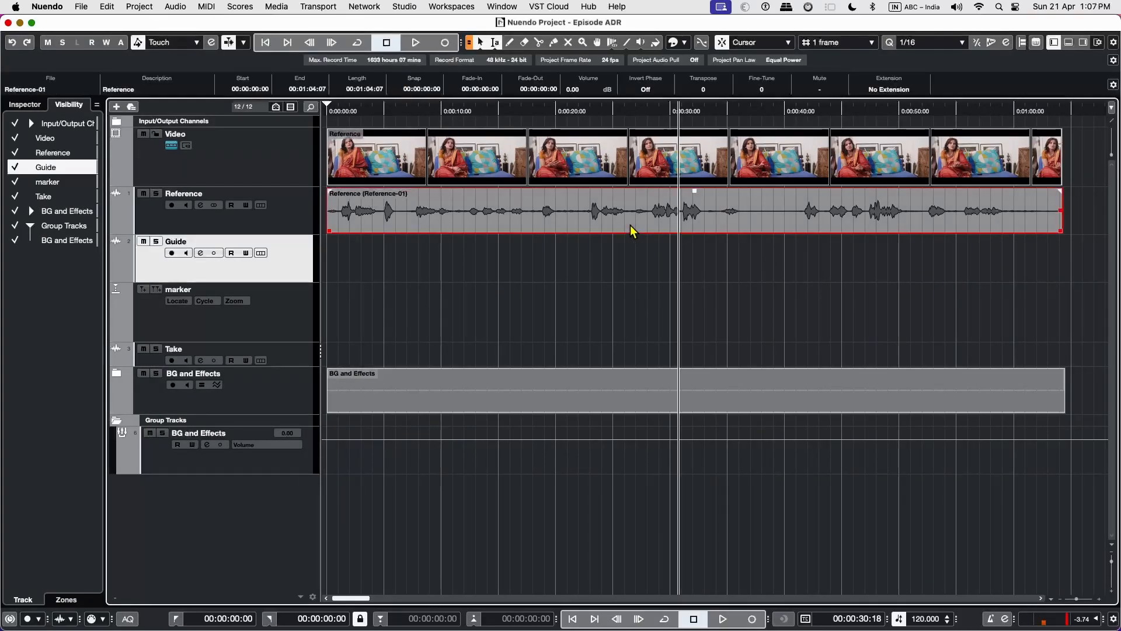
left_click_drag(632, 228, 628, 243)
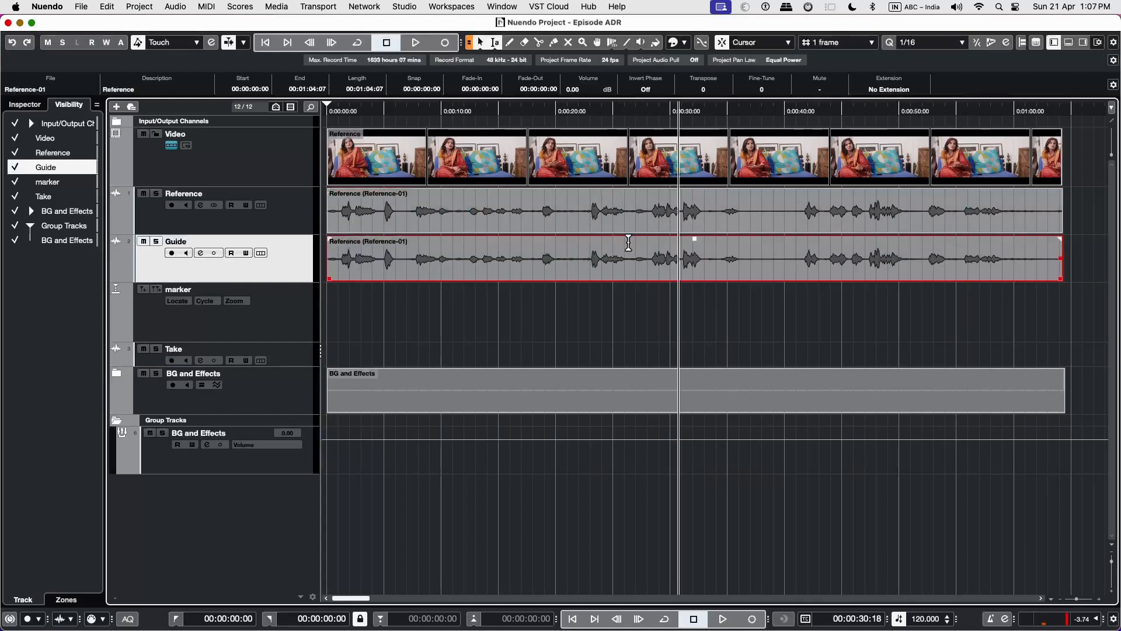
Run Detect Silence on the Guide event with Dialogue detection, analyze it and strip the silence into separate sections.
left_click(173, 7)
mouse_move(339, 212)
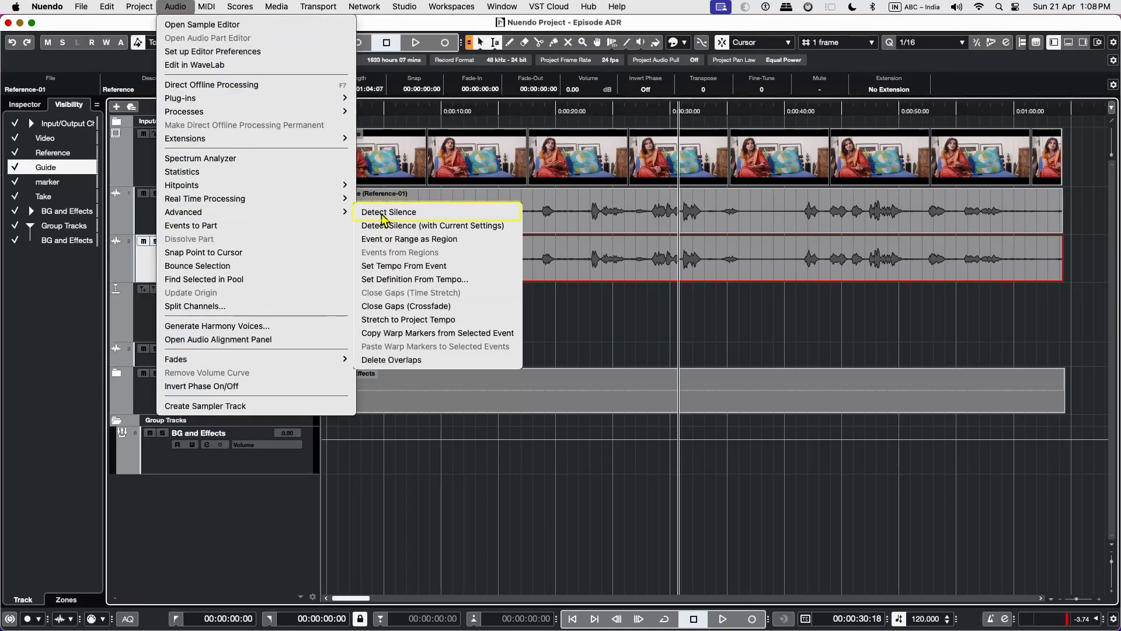
left_click(383, 212)
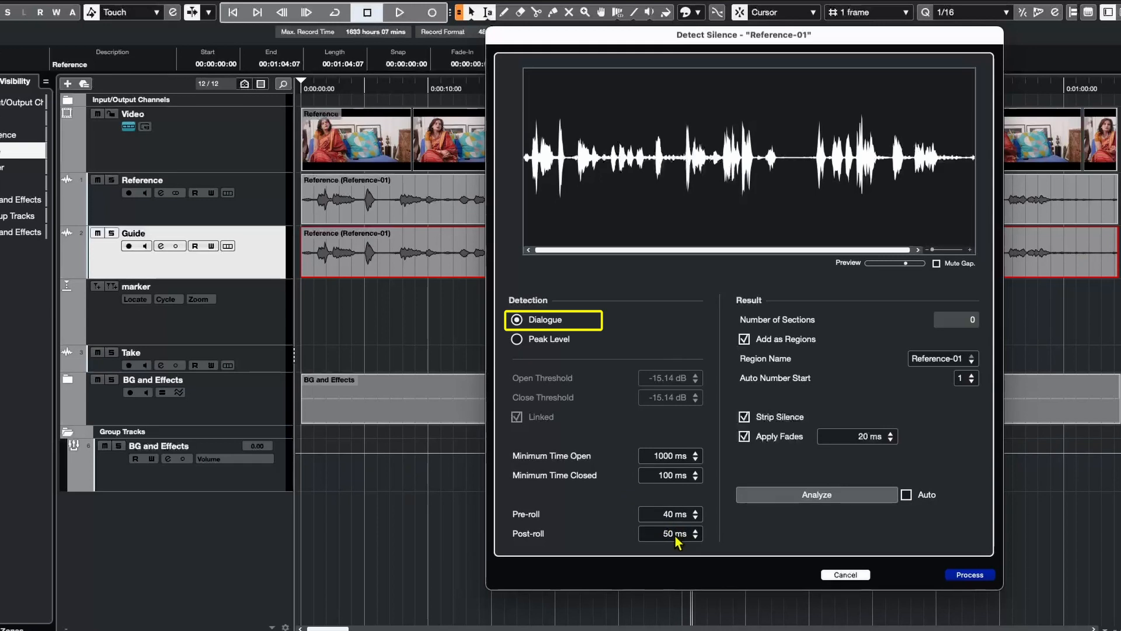
left_click(839, 499)
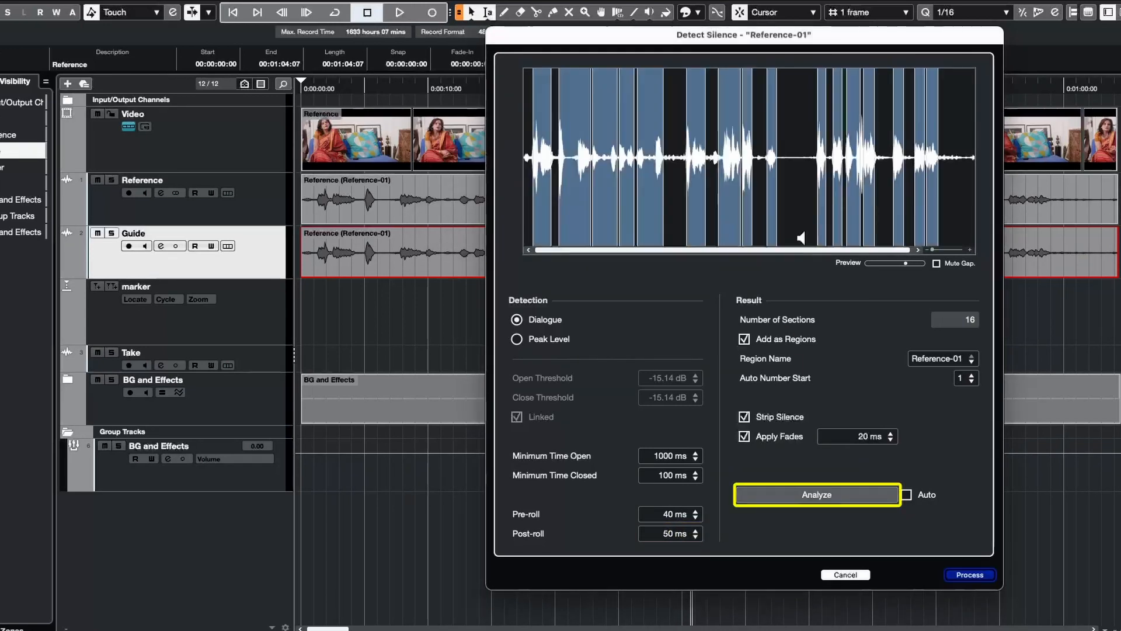
left_click(963, 575)
Glue the short Guide events from about 27 seconds onward into three longer dialogue phrases.
left_click(552, 12)
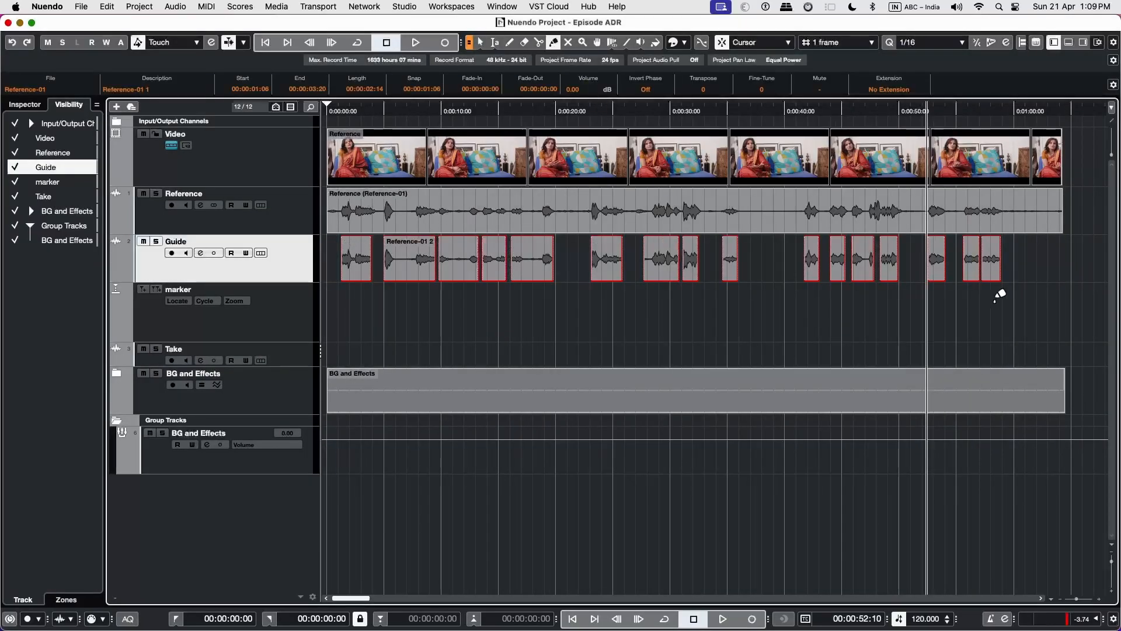
left_click(940, 295)
left_click(933, 262)
left_click(979, 269)
left_click(876, 295)
left_click(865, 271)
left_click(838, 266)
left_click(812, 262)
left_click(690, 263)
left_click(663, 263)
Audition the opening Guide events and glue and split them into two phrases that meet at about 11 seconds.
key("space")
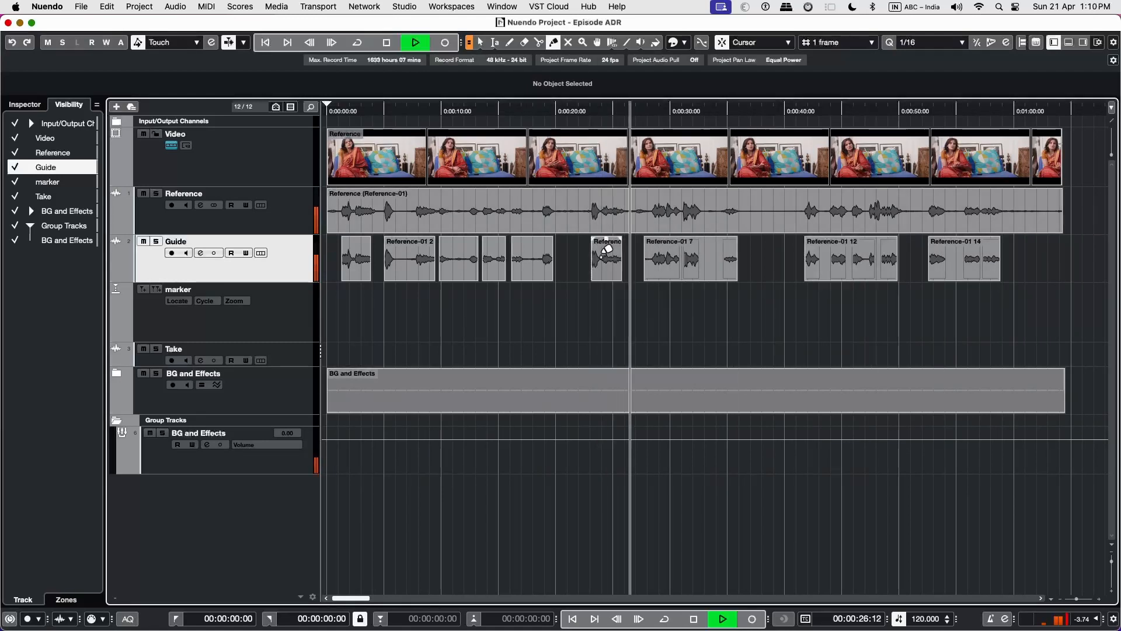
left_click(358, 257)
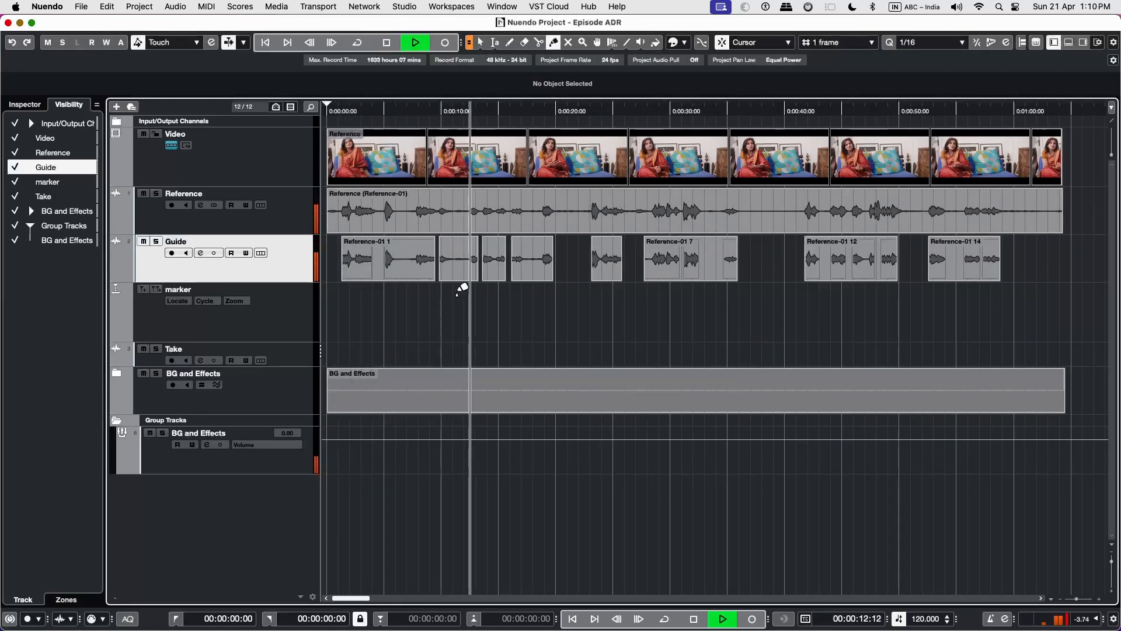
key("space")
left_click(494, 266)
key("3")
left_click(465, 267)
key("4")
left_click(431, 253)
left_click(468, 263)
key("space")
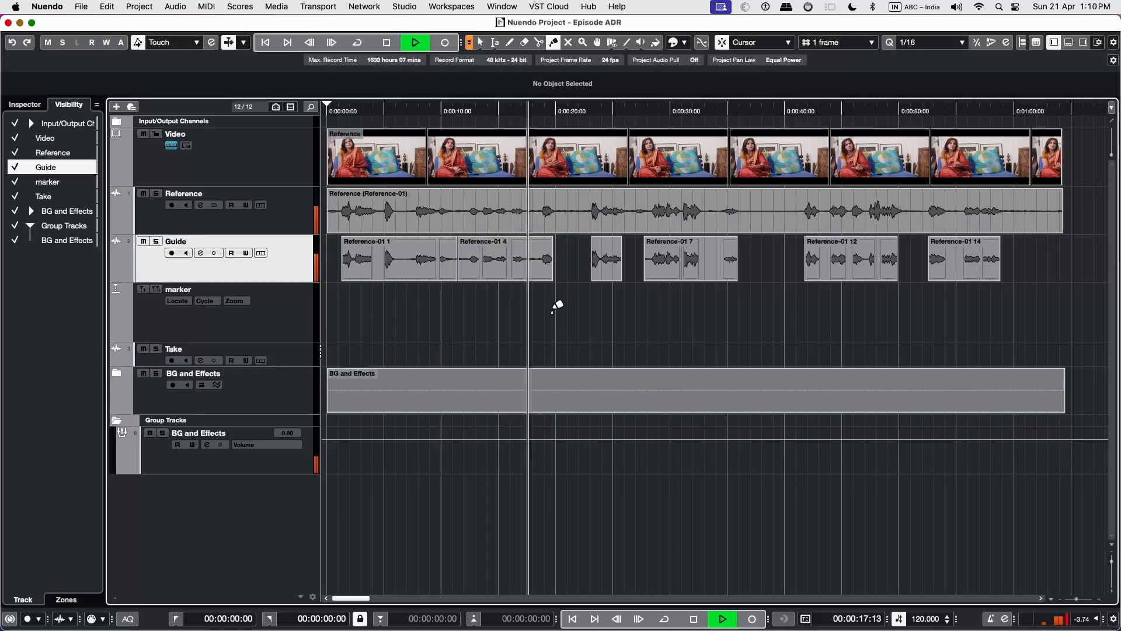
key("space")
Create cycle markers from all six Guide events on the active marker track with Combine Adjacent Events off and the actor's name mapped.
key("1")
left_click(383, 268)
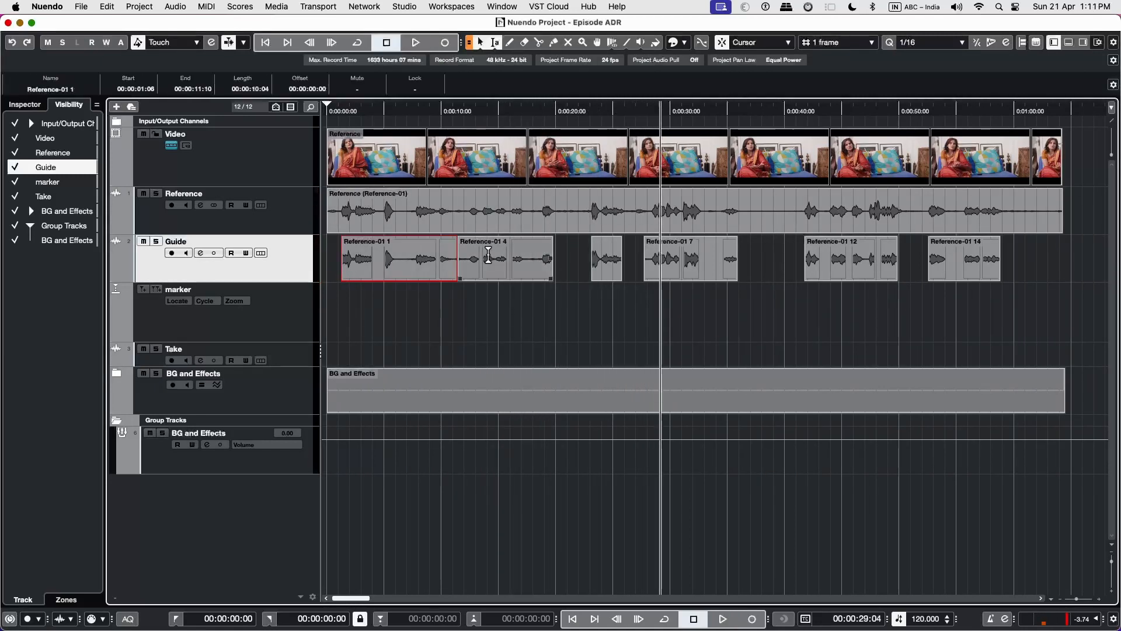
left_click(508, 267, "shift")
left_click(606, 266, "shift")
left_click(683, 268, "shift")
left_click(847, 266, "shift")
left_click(962, 271, "shift")
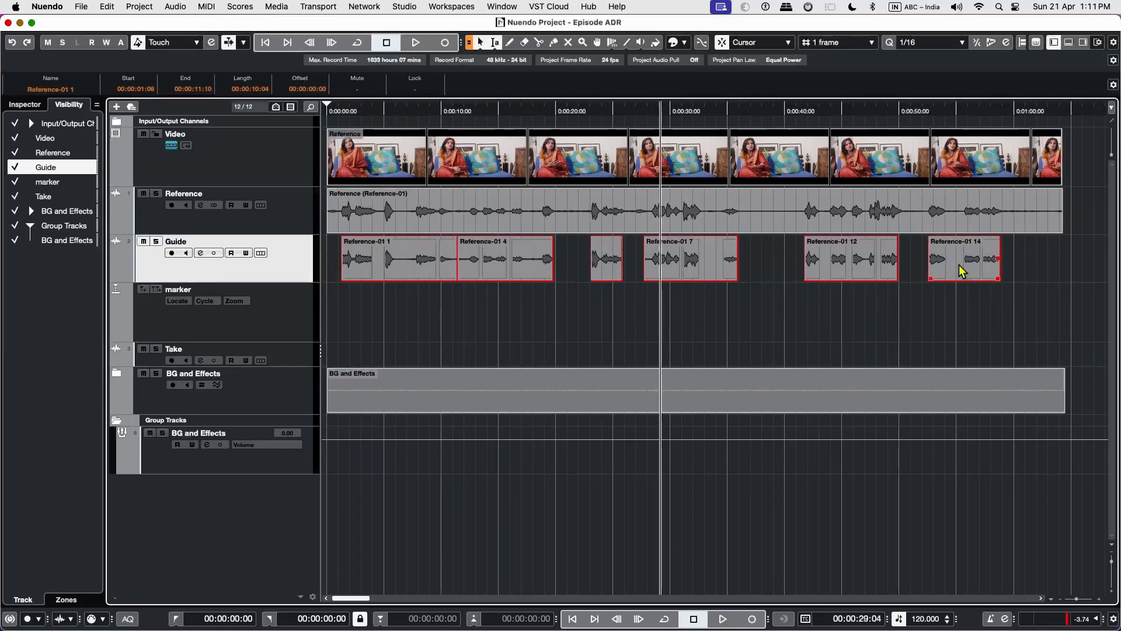
left_click(140, 8)
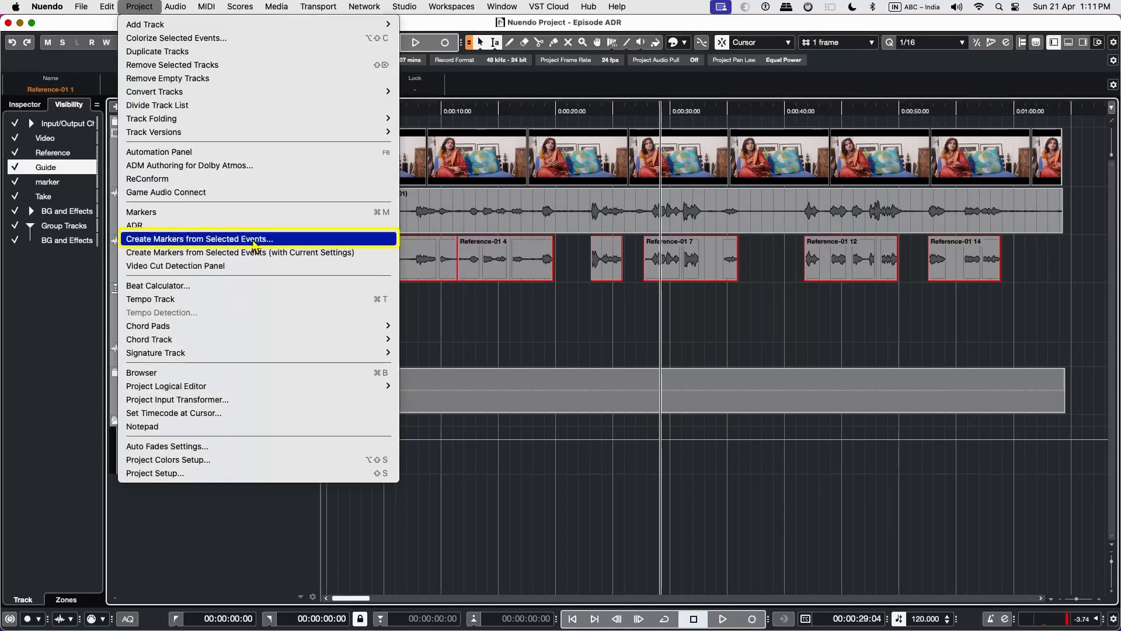
left_click(255, 240)
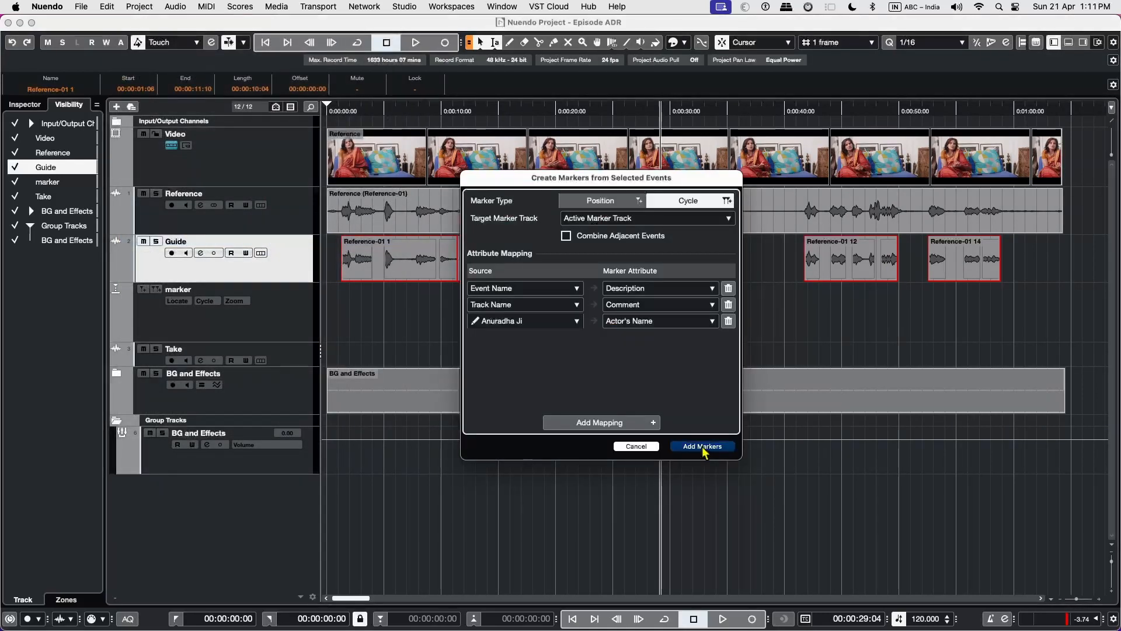
left_click(702, 446)
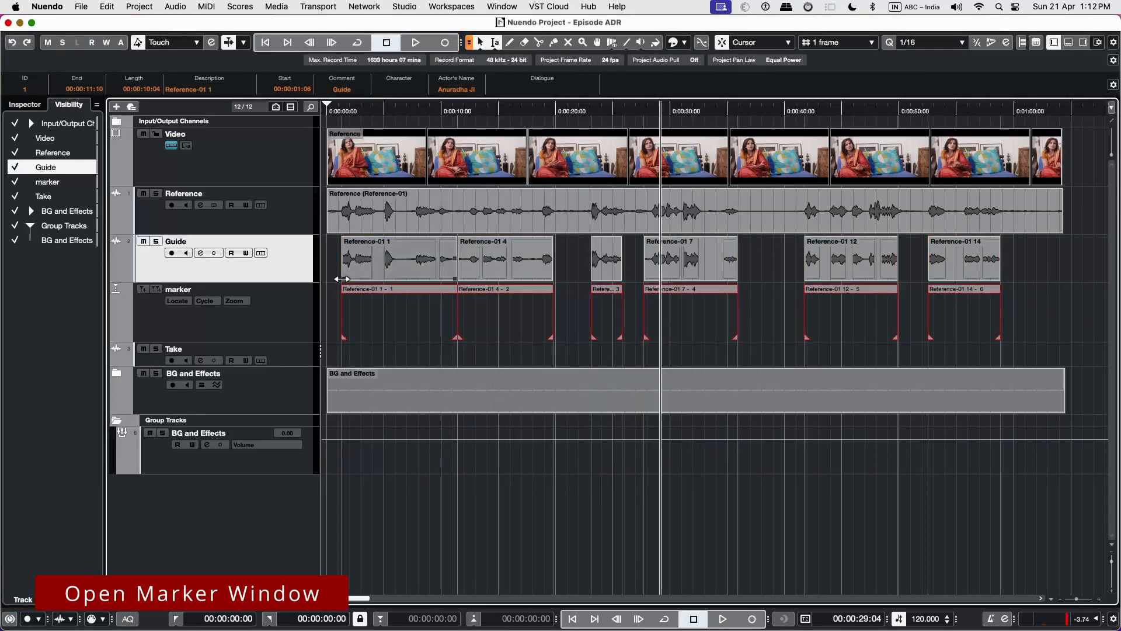
Open the Markers window and show the Rec Done, Actor's Name and Dialogue columns in the marker list.
left_click(139, 6)
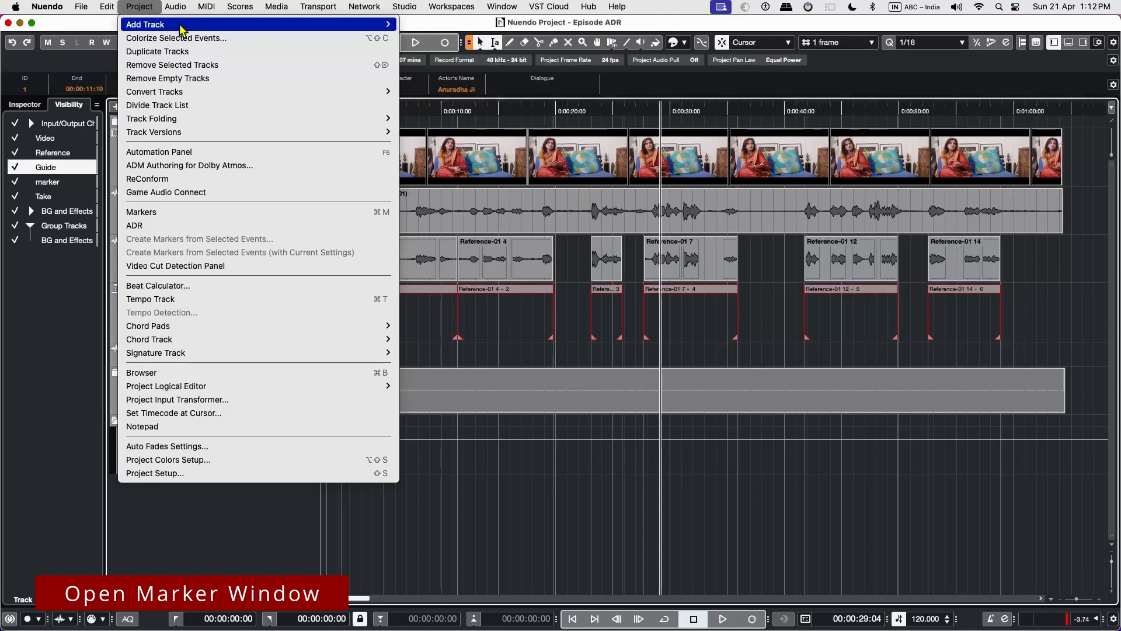
left_click(169, 213)
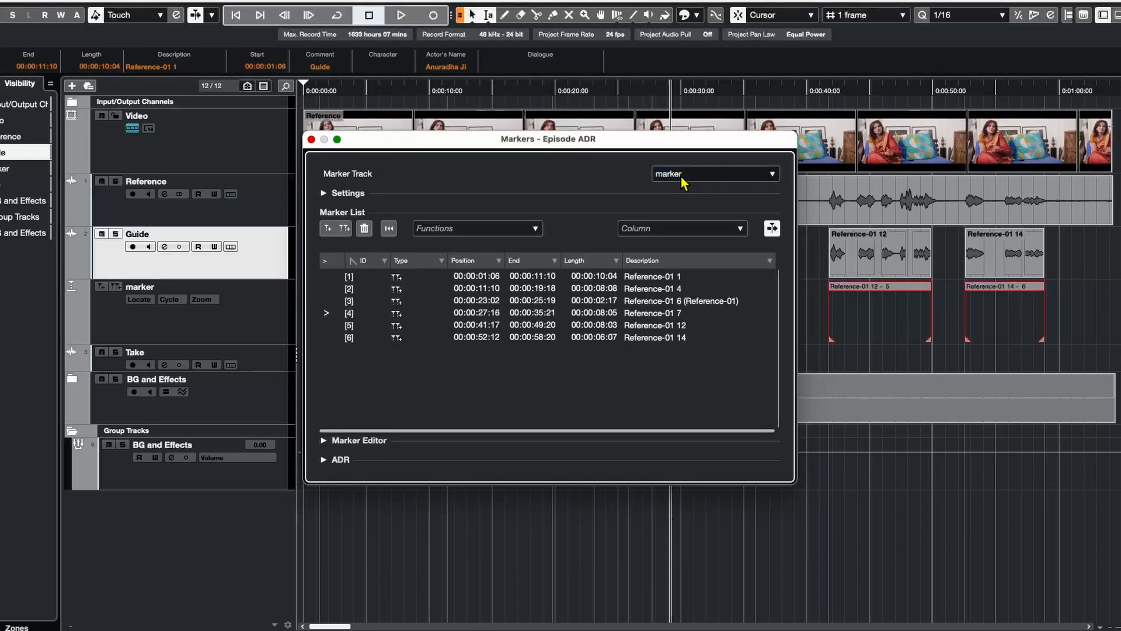
left_click(686, 232)
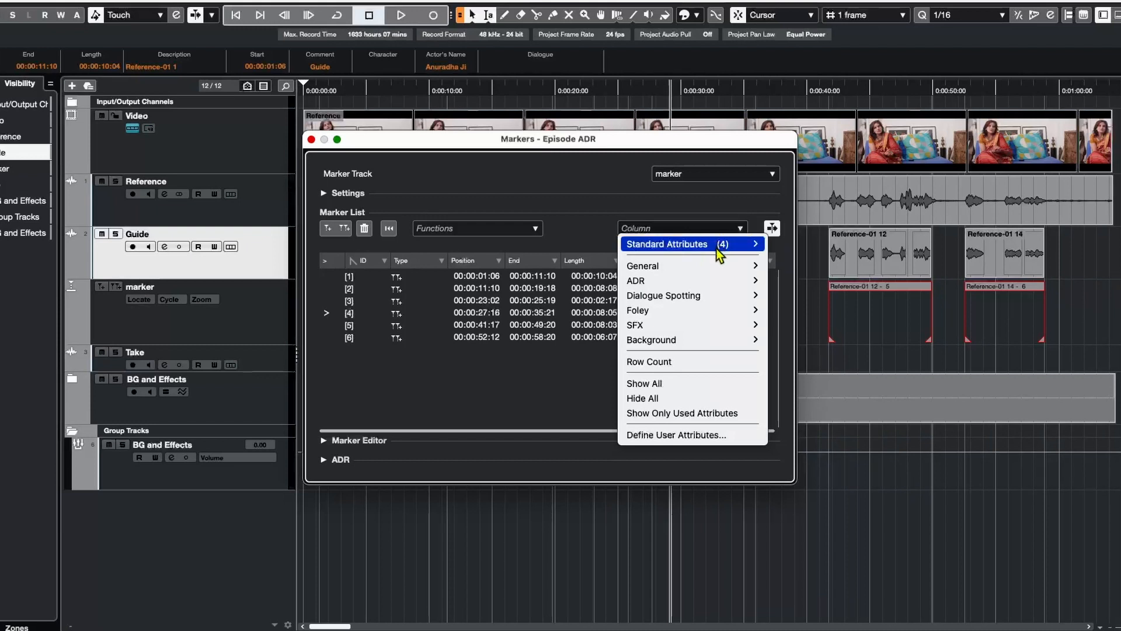
mouse_move(643, 266)
left_click(793, 340)
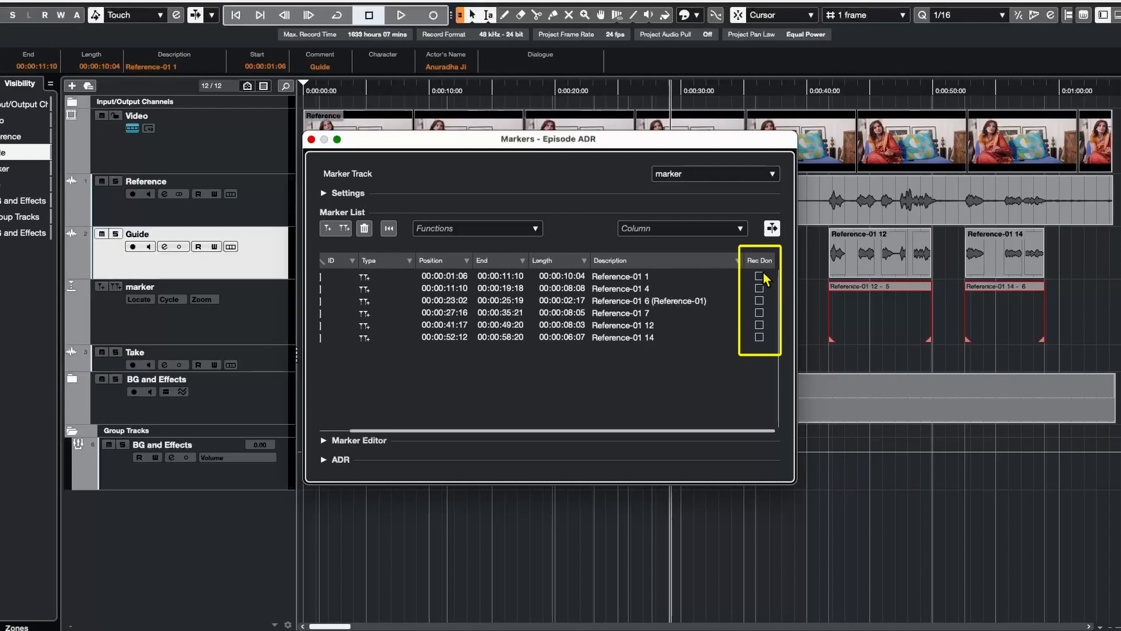
left_click(728, 232)
mouse_move(638, 280)
left_click(800, 310)
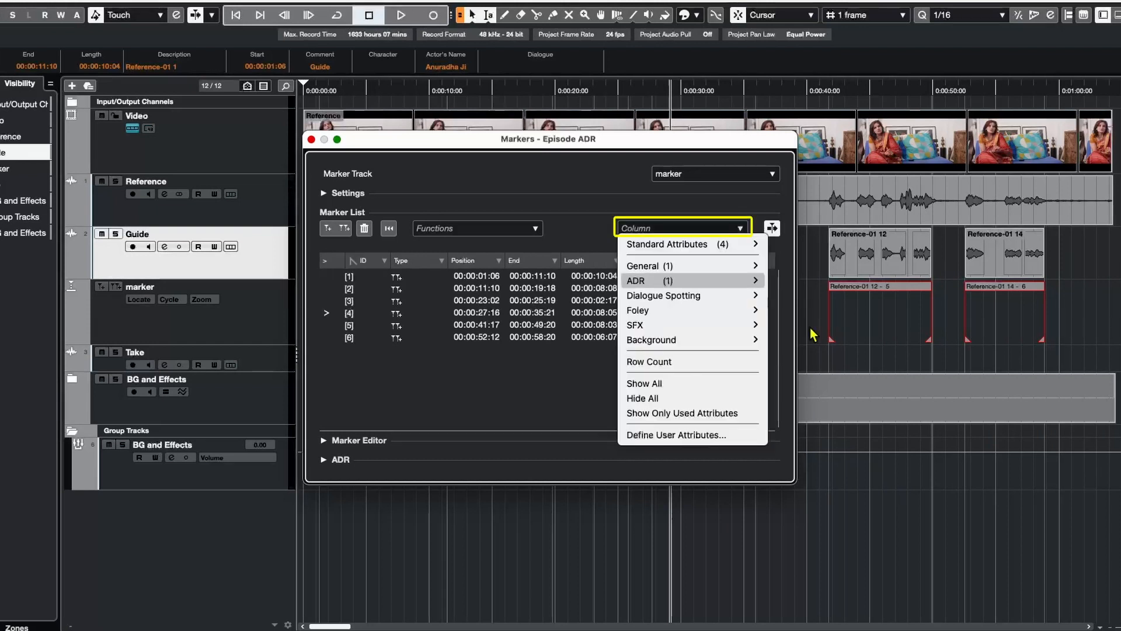
left_click(811, 329)
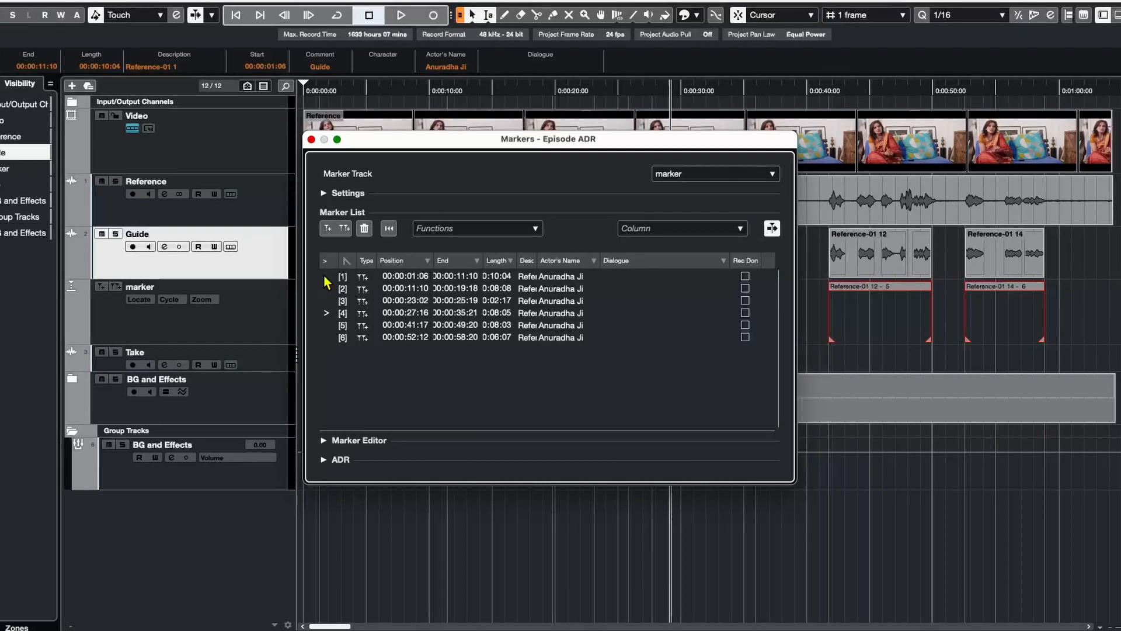
Locate the project cursor to each of the six cycle markers in turn from the marker list.
left_click(326, 277)
mouse_move(467, 140)
left_mouse_down()
mouse_move(522, 260)
mouse_move(577, 324)
left_mouse_up()
left_click(436, 463)
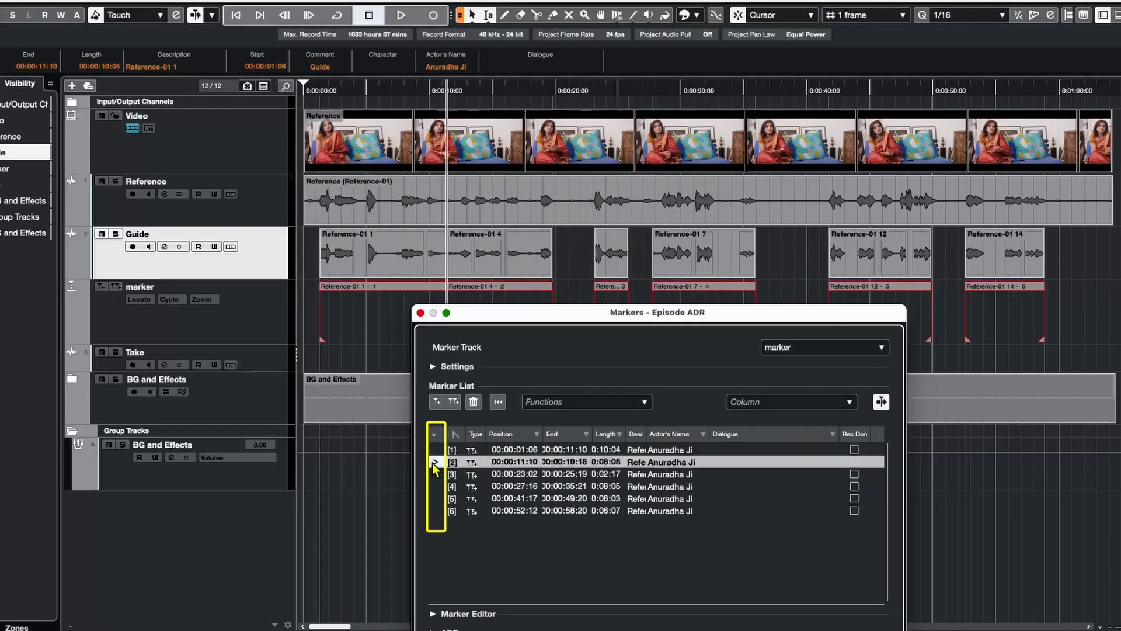
left_click(435, 474)
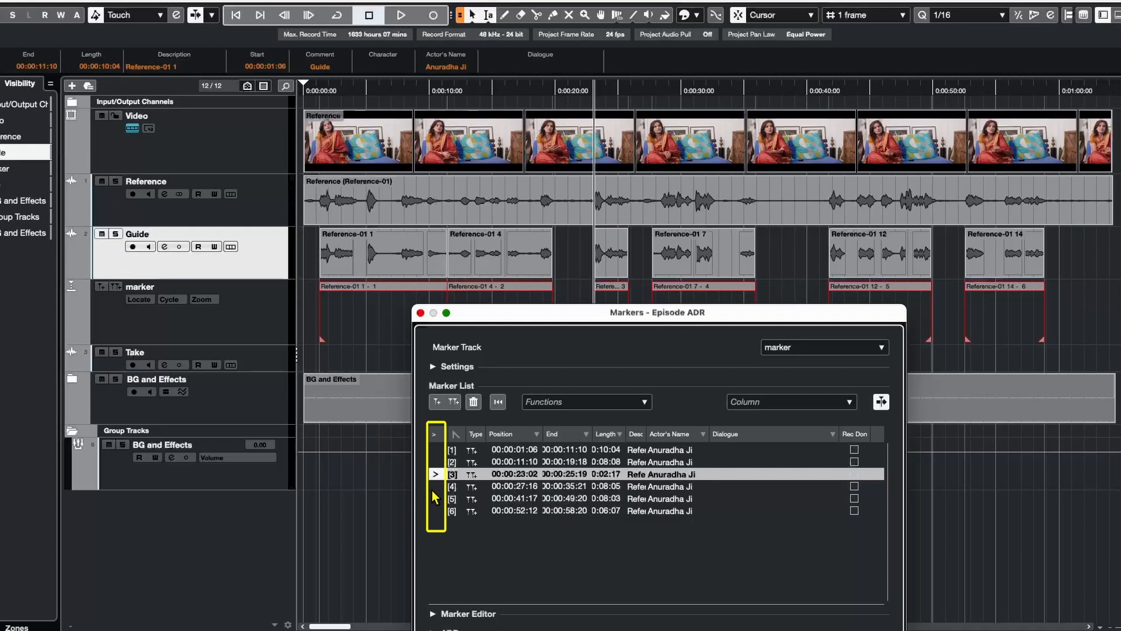
left_click(435, 487)
left_click(435, 499)
left_click(435, 511)
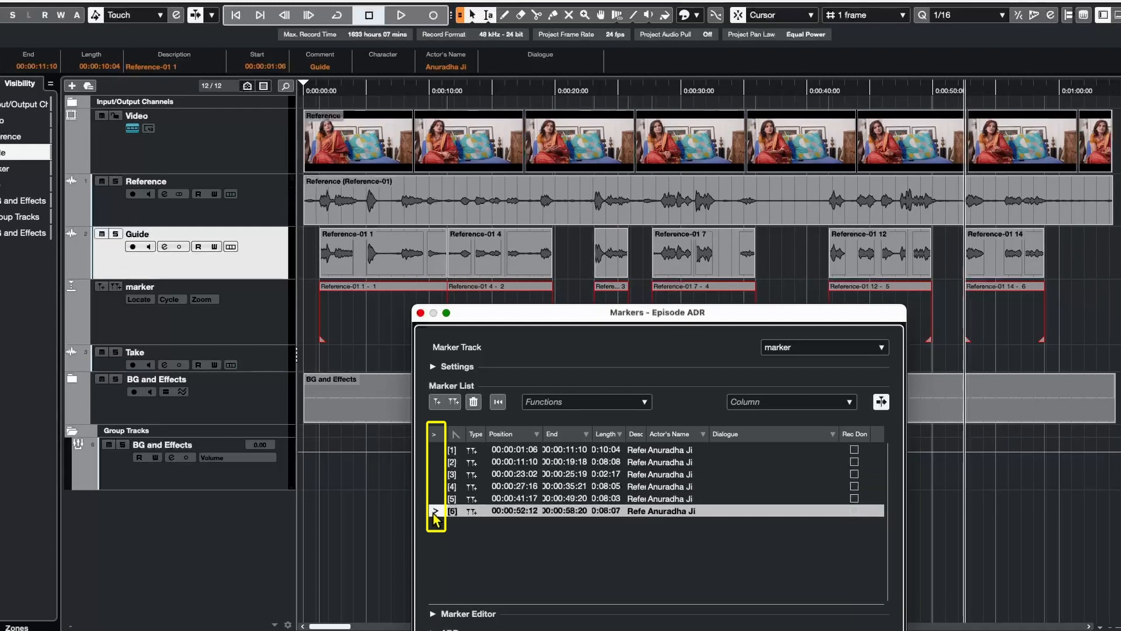
left_click_drag(545, 331, 436, 179)
Expand the Marker Editor and enter the Hindi dialogue line for each of the six cycle markers.
left_click(348, 464)
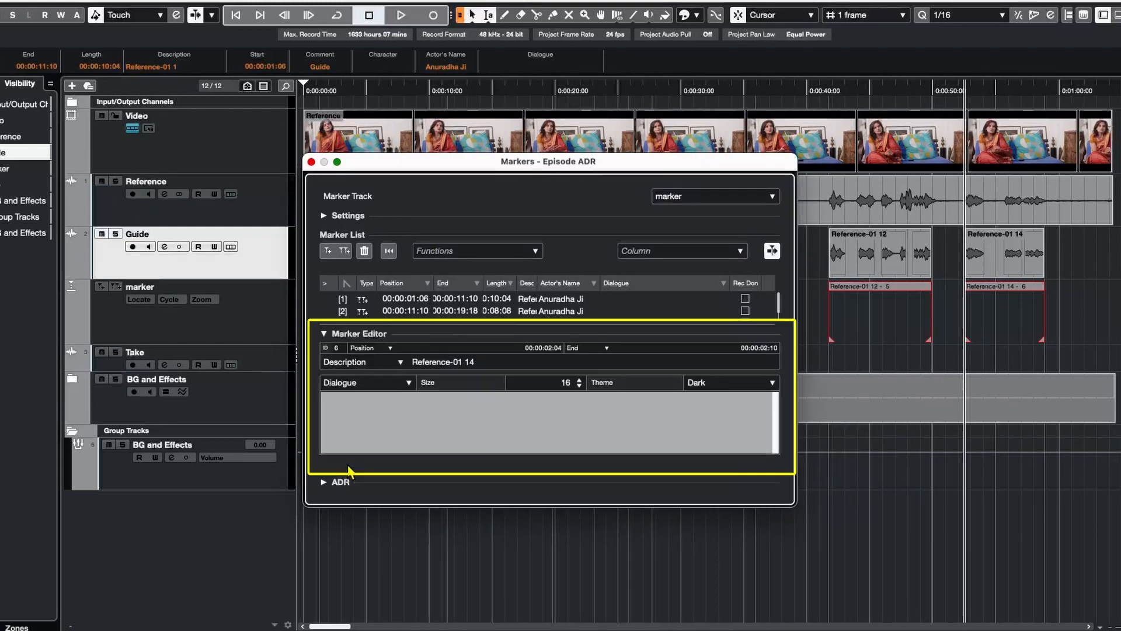
left_click(370, 432)
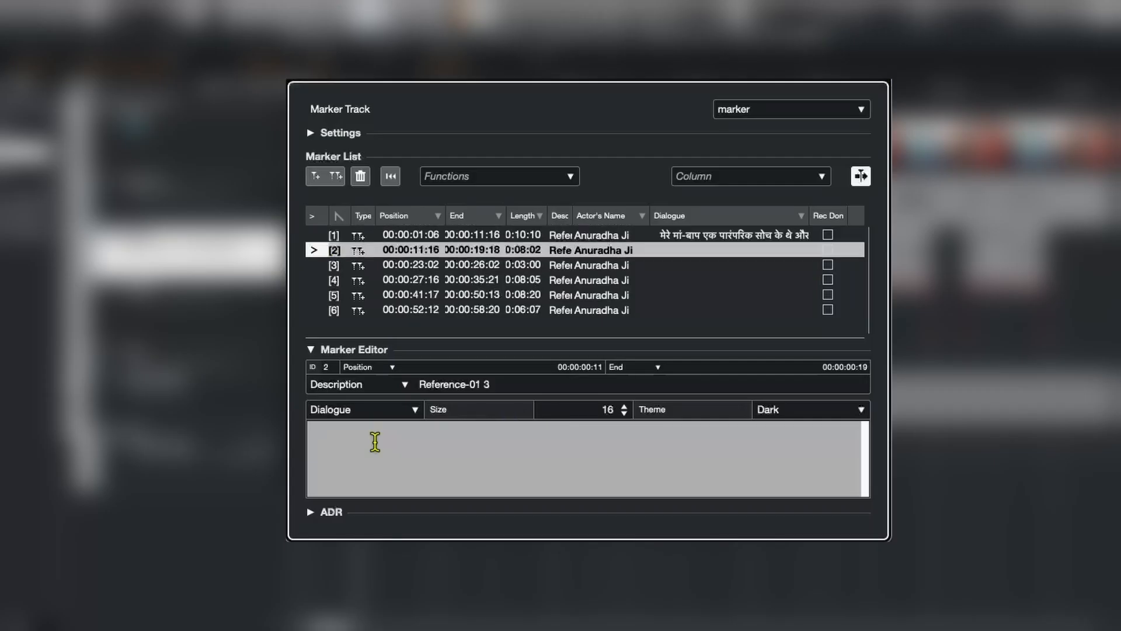
left_click(326, 328)
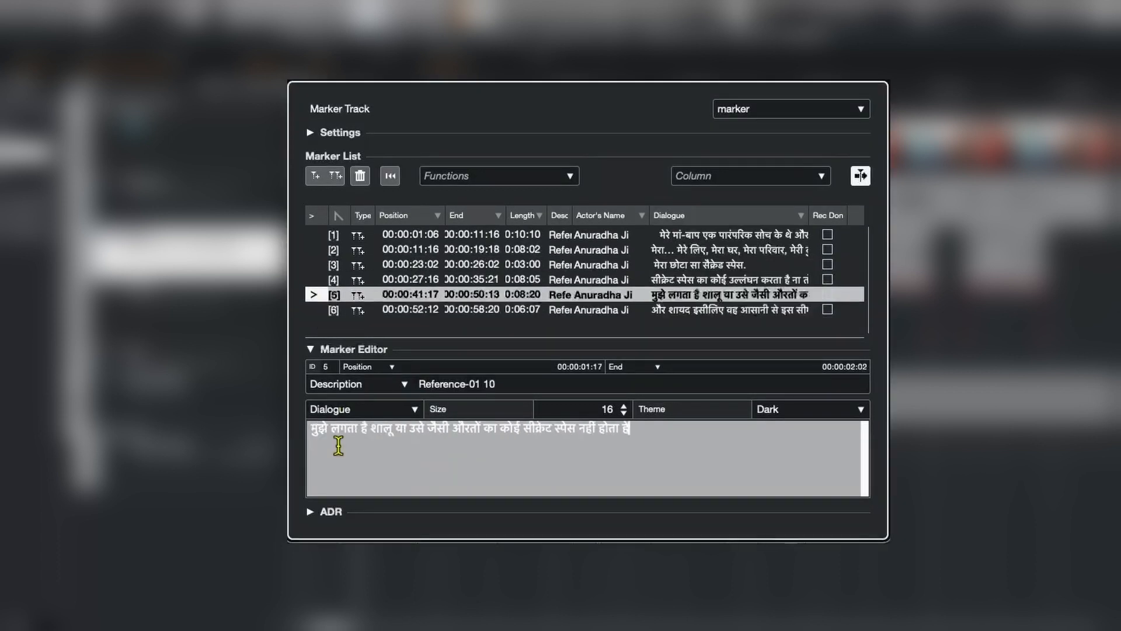
key("Up")
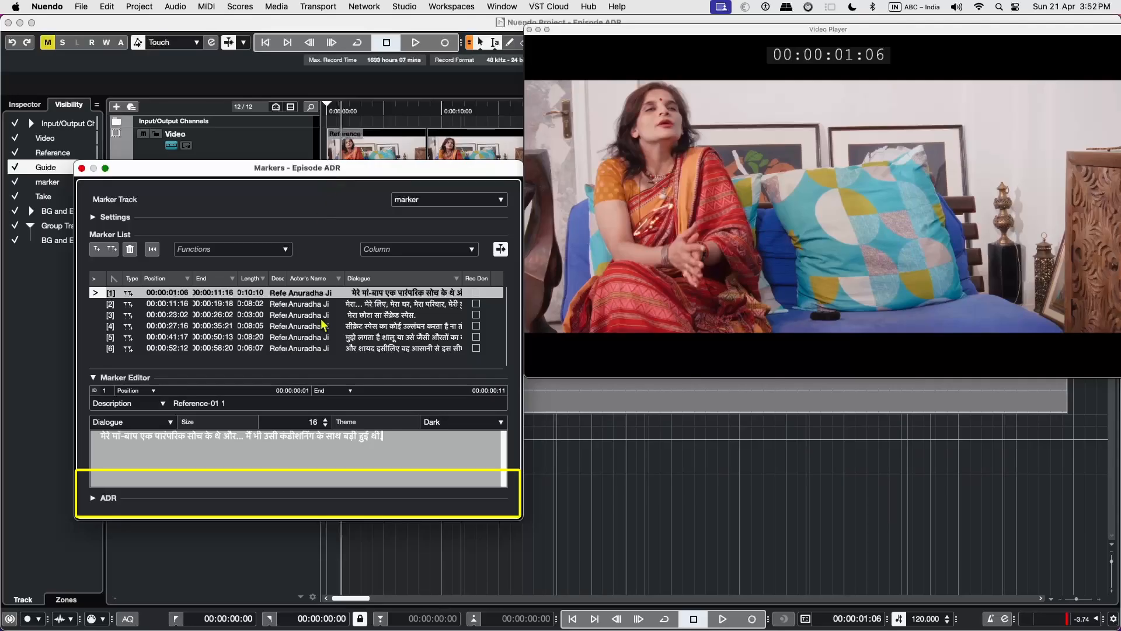
Open the ADR Setup and assign BG and Effects as the M&E track and Take as the mic signal.
left_click(94, 498)
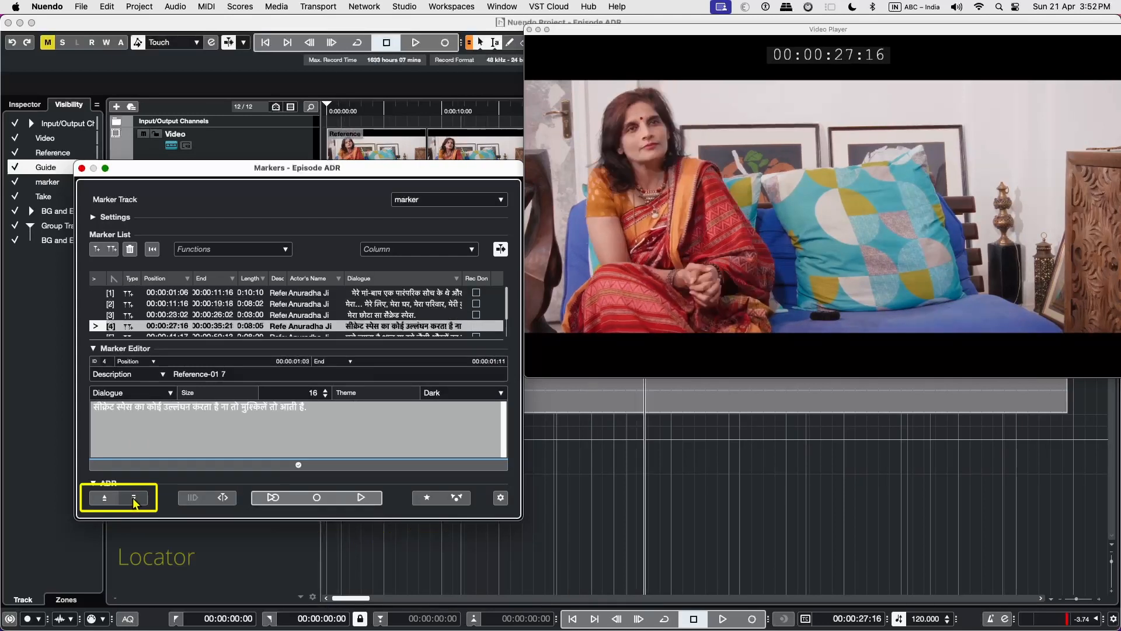
left_click(113, 498)
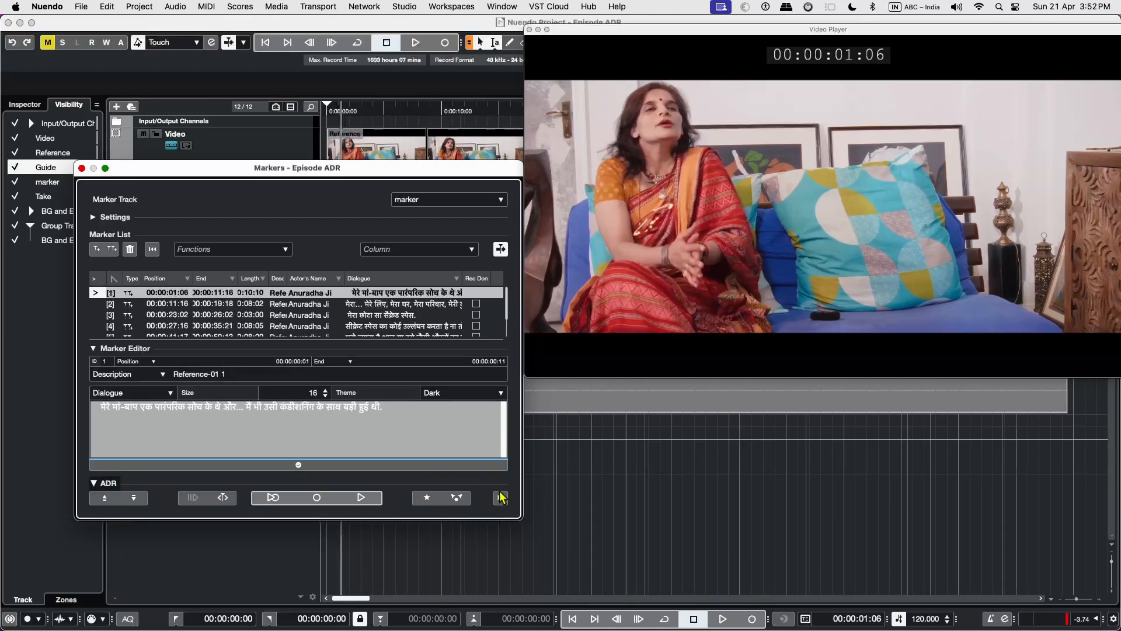
left_click(500, 499)
left_click_drag(602, 224, 372, 209)
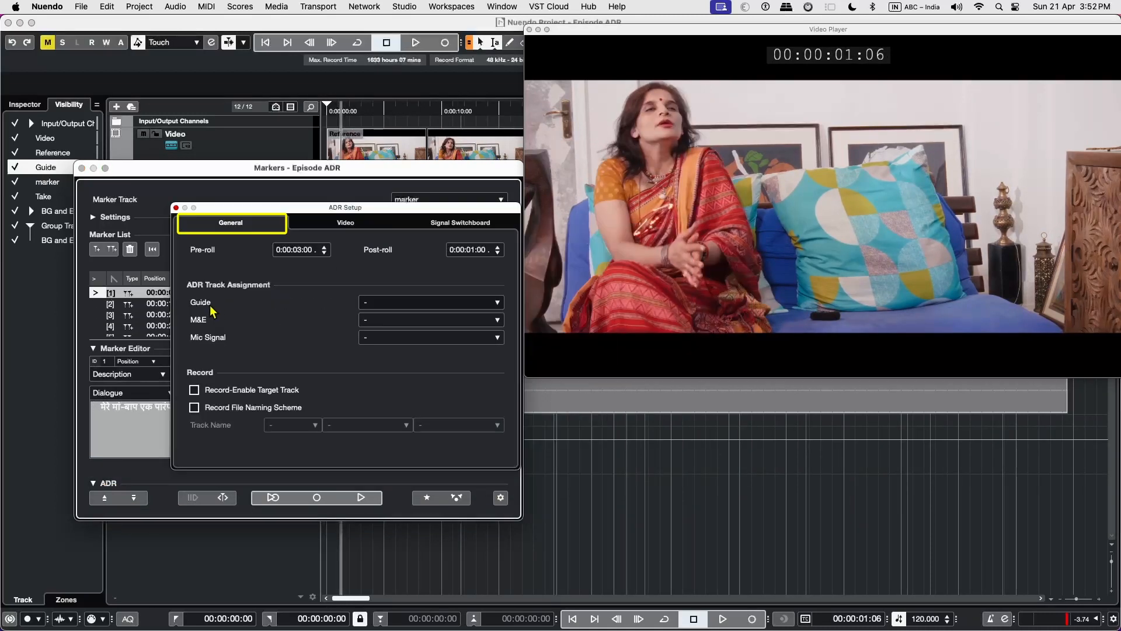
left_click(388, 319)
left_click(388, 401)
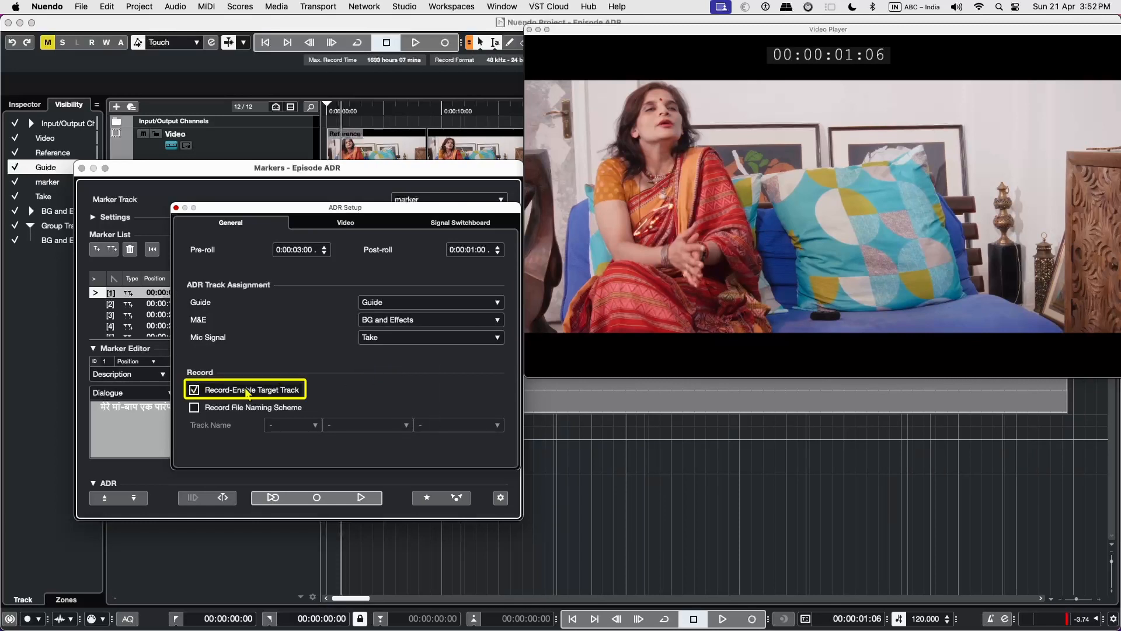
Enable the record file naming scheme with Actor's Name as the first attribute and add a second ADR attribute.
left_click(194, 408)
left_click(292, 425)
mouse_move(303, 478)
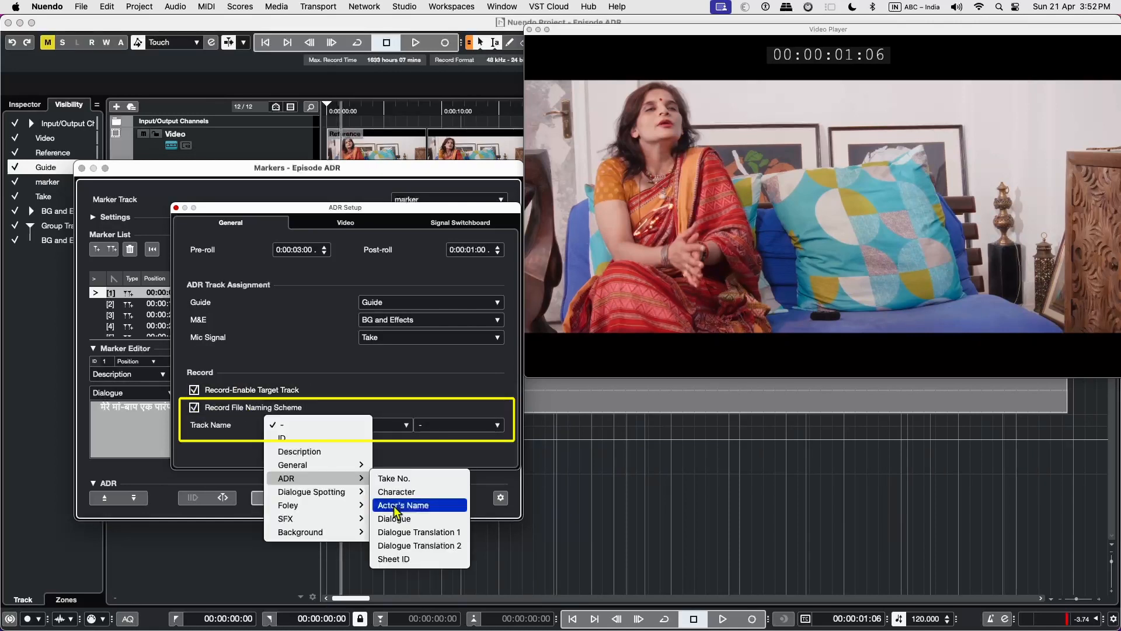
left_click(394, 506)
left_click(367, 424)
mouse_move(344, 478)
left_click(458, 521)
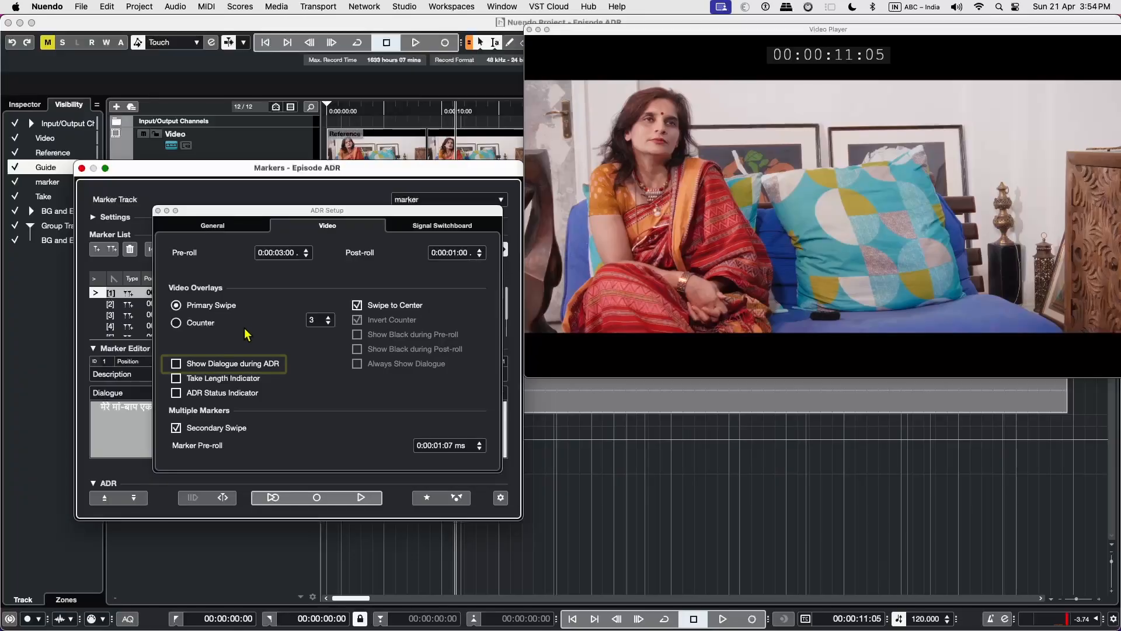
Turn on Show Dialogue during ADR and Always Show Dialogue in the video overlays.
left_click(357, 364)
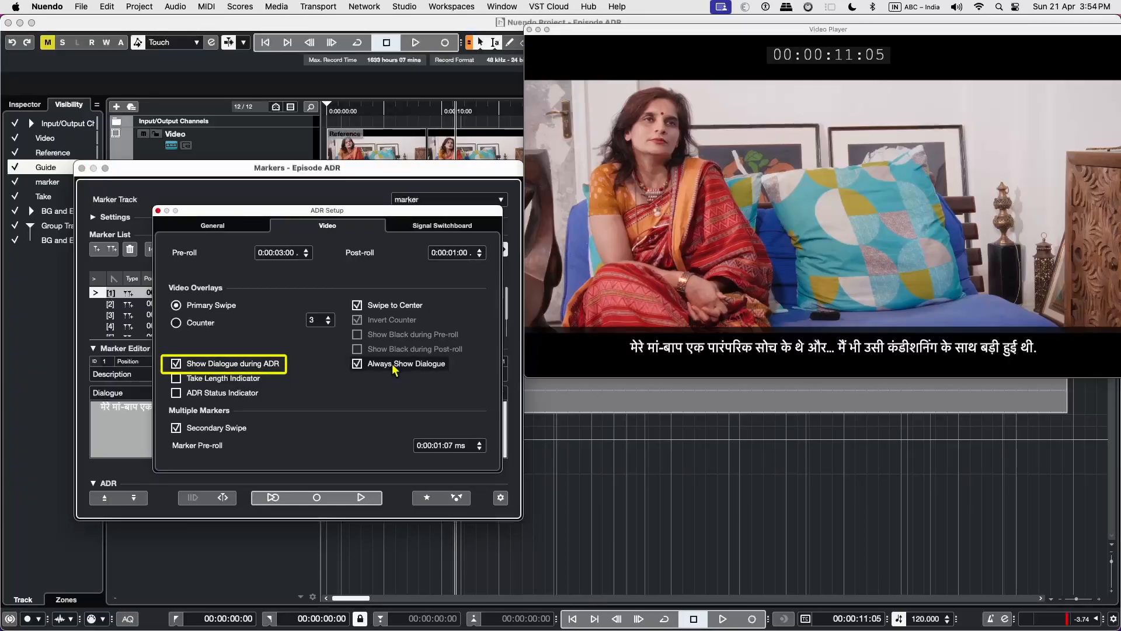
Play the video from the first cycle marker, switching Always Show Dialogue off and on again to compare the dialogue overlay.
left_click(97, 294)
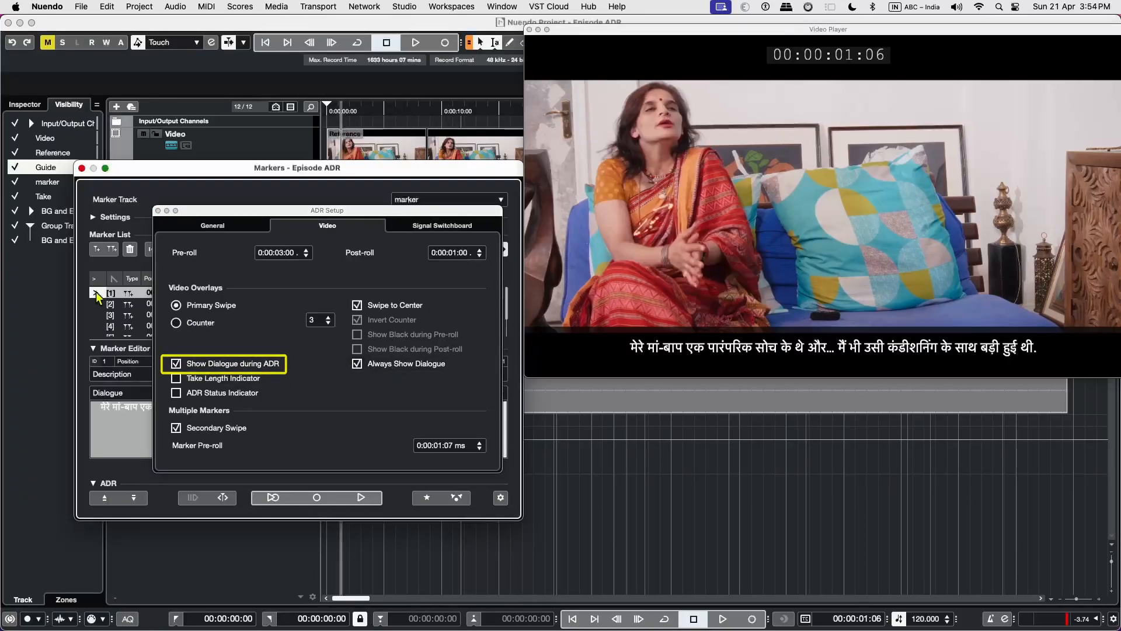
key("space")
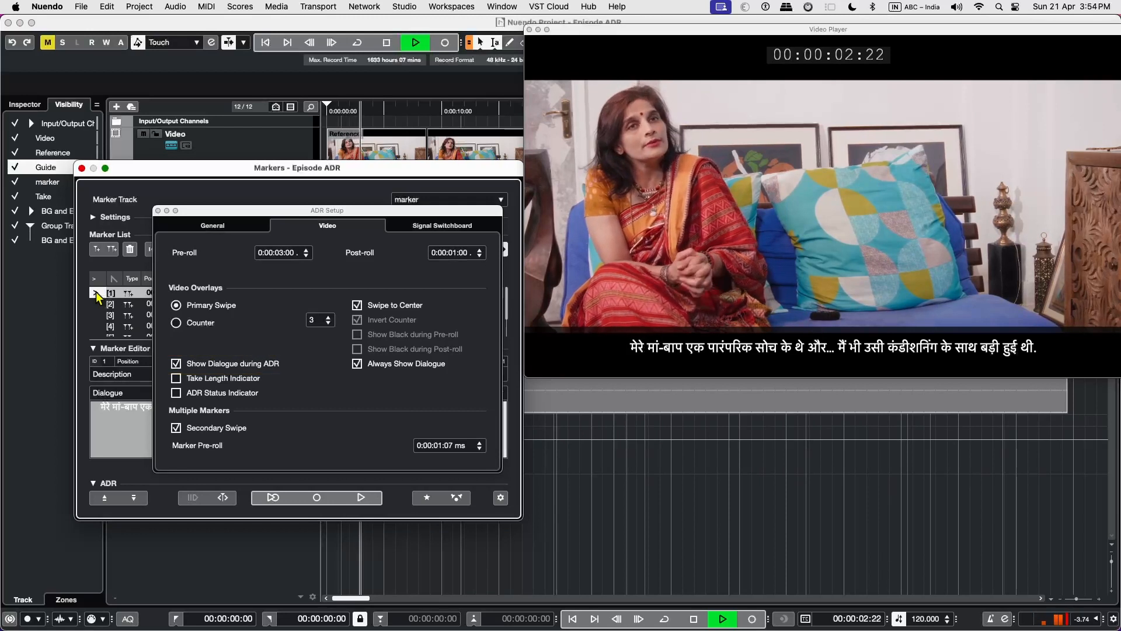
left_click(374, 365)
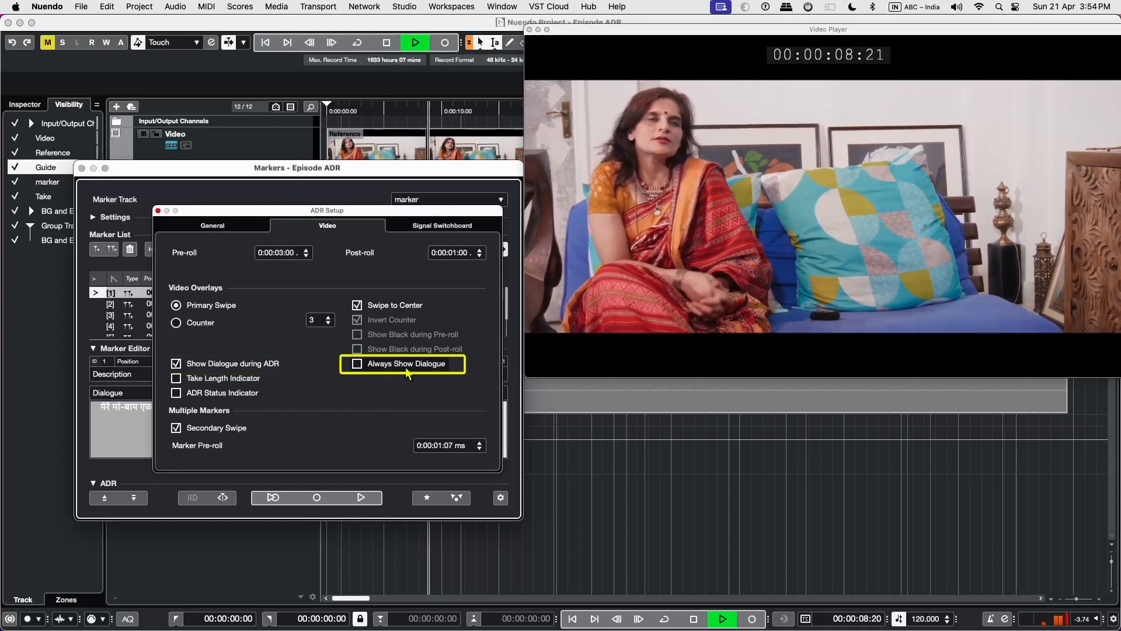
left_click(374, 365)
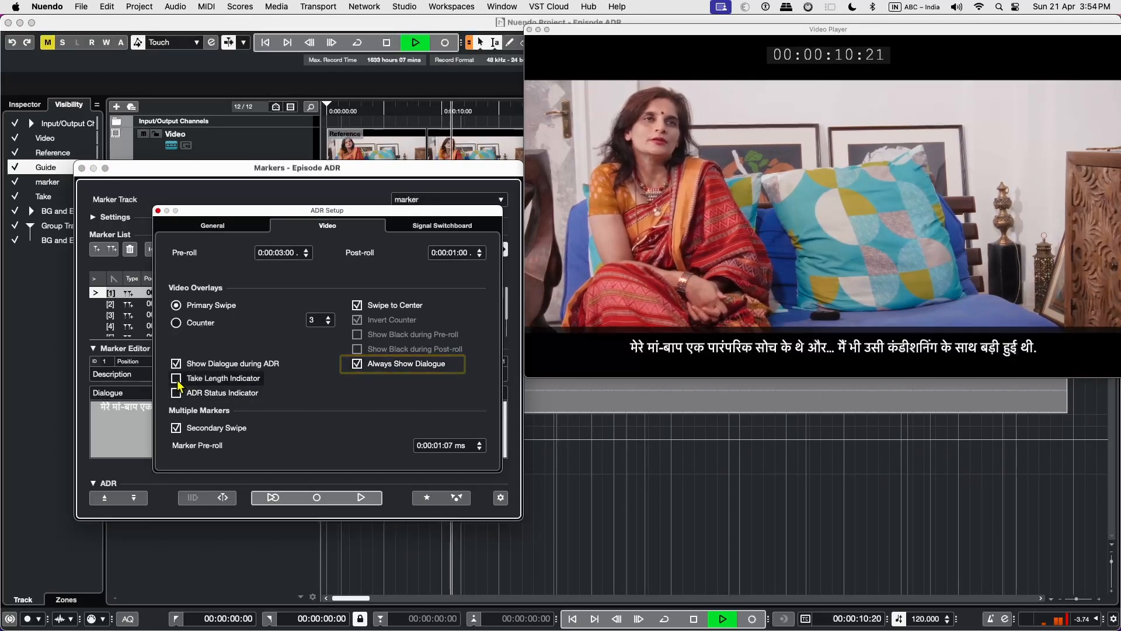
key("space")
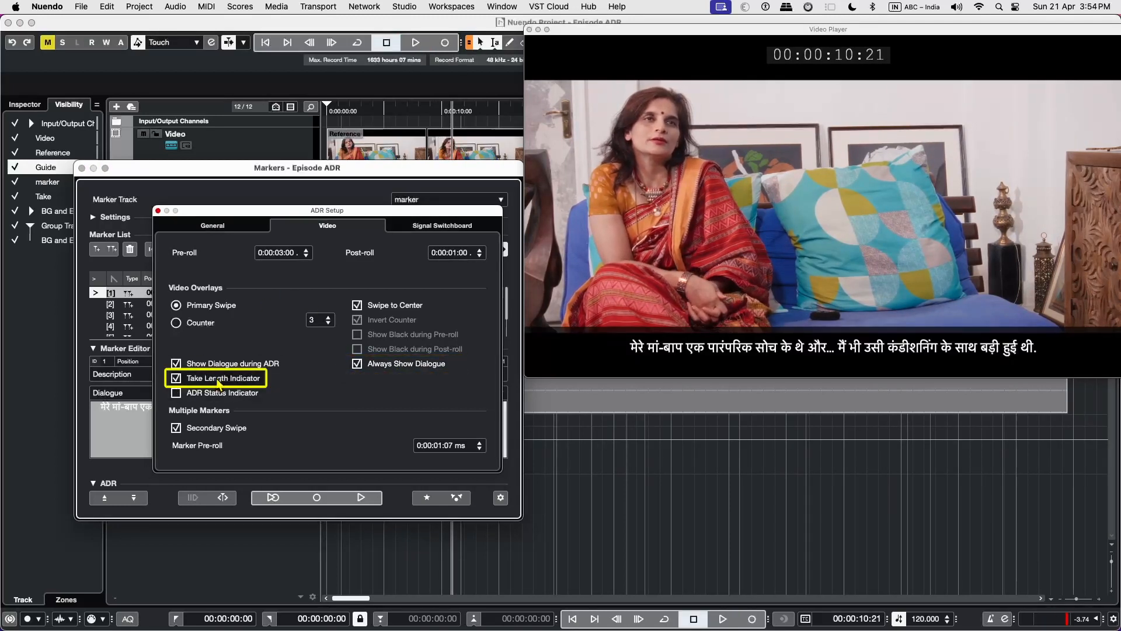
Turn on the Take Length Indicator, review the first marker with it, and enable the ADR Status Indicator.
left_click(362, 498)
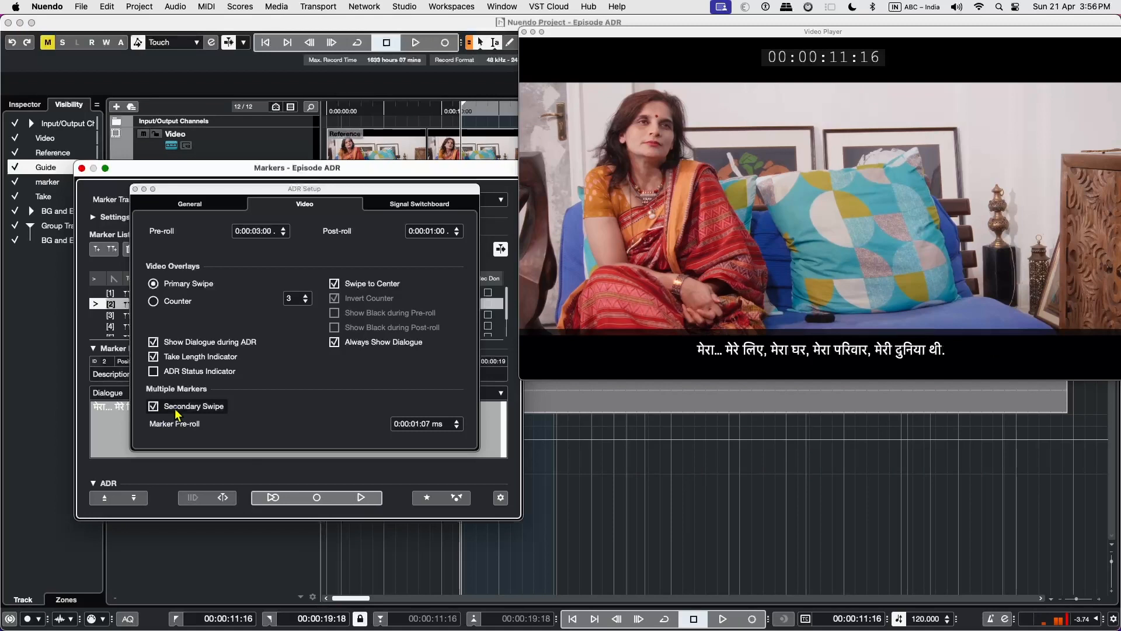
left_click(153, 371)
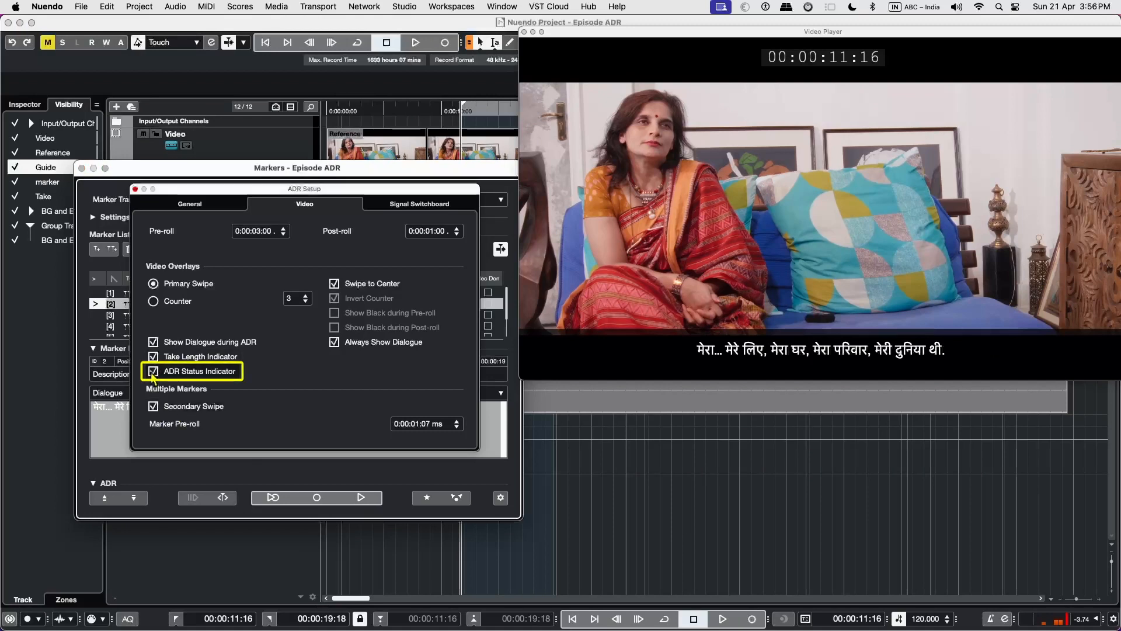
Run the second marker in Rehearse, Record and Review modes to examine the ADR status indicator on the video.
left_click(273, 497)
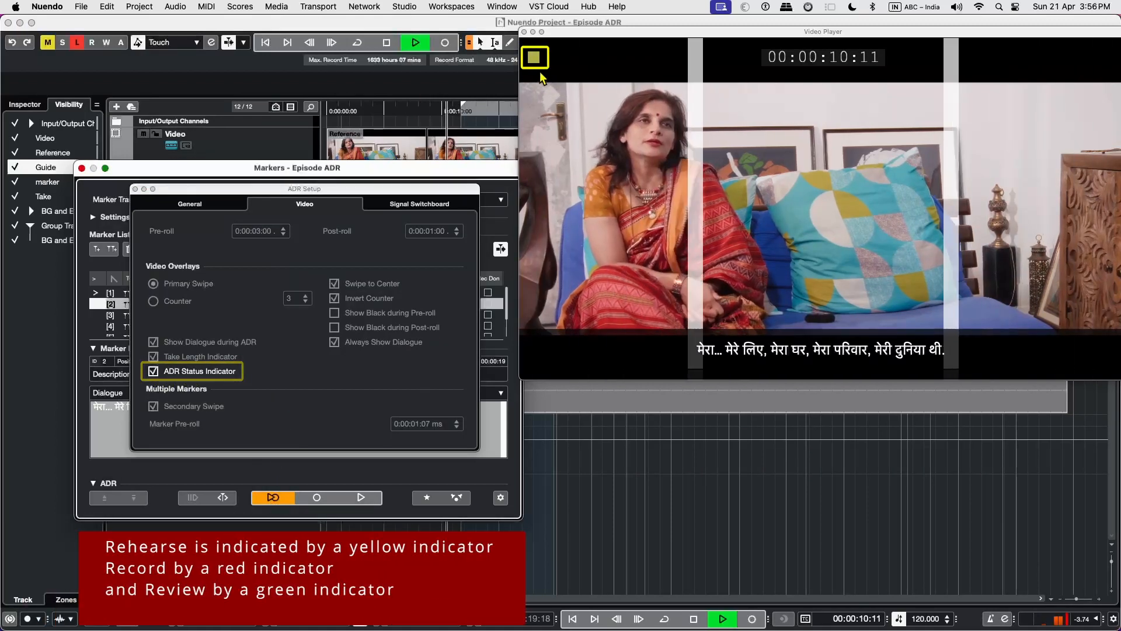
key("space")
left_click(313, 502)
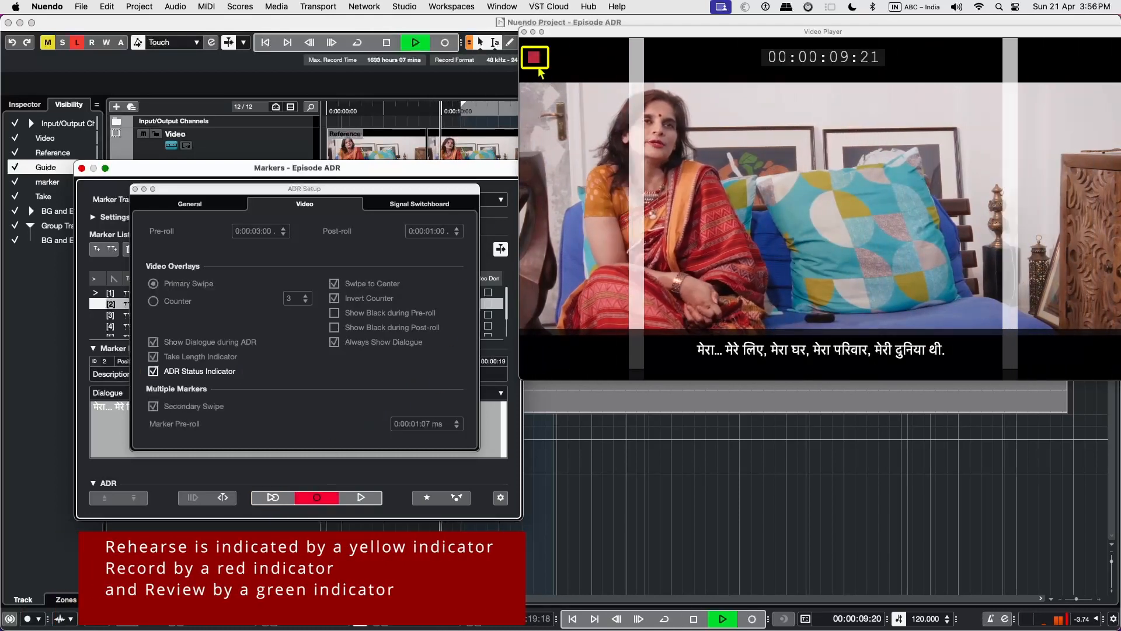
key("space")
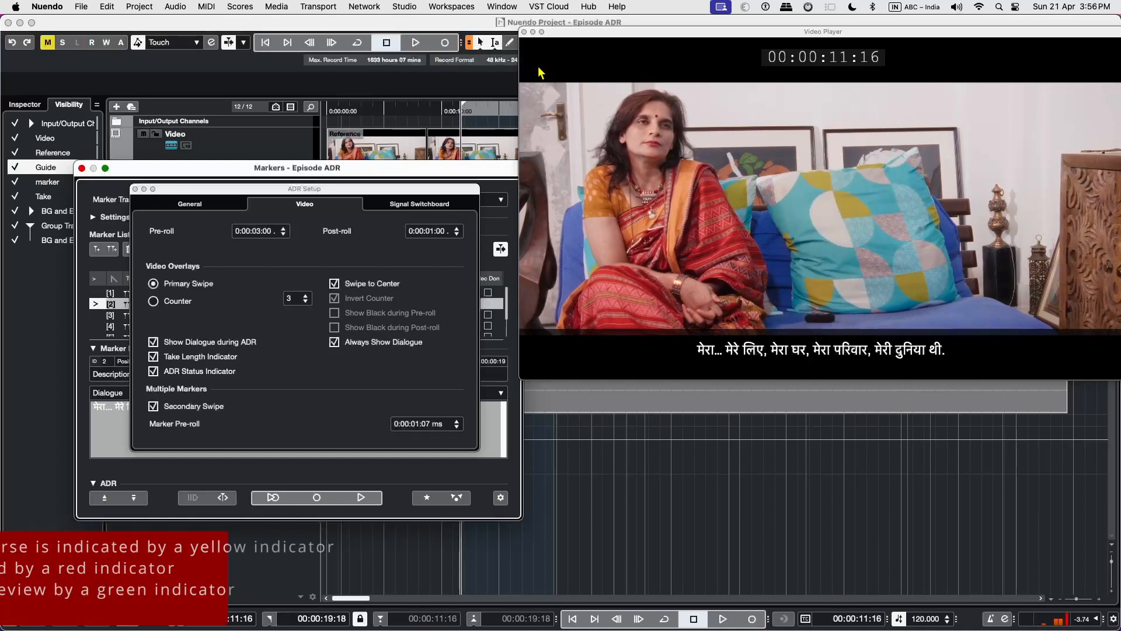
left_click(365, 499)
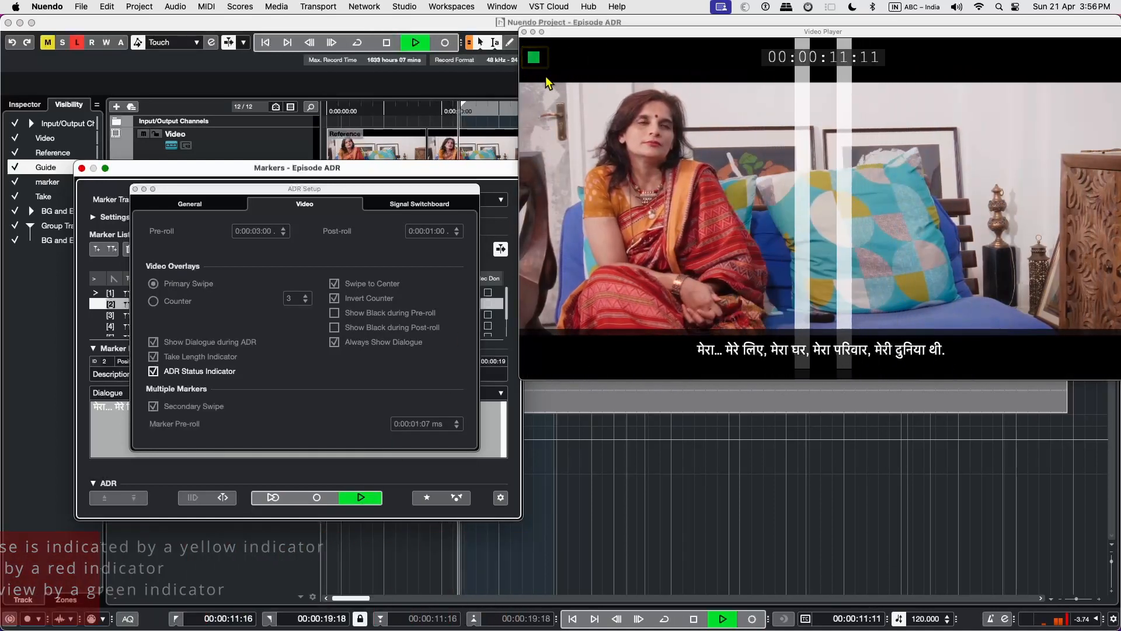
Rehearse the second marker with Swipe to Center enabled and set the ADR pre-roll to 0:00:03:00.
left_click(270, 498)
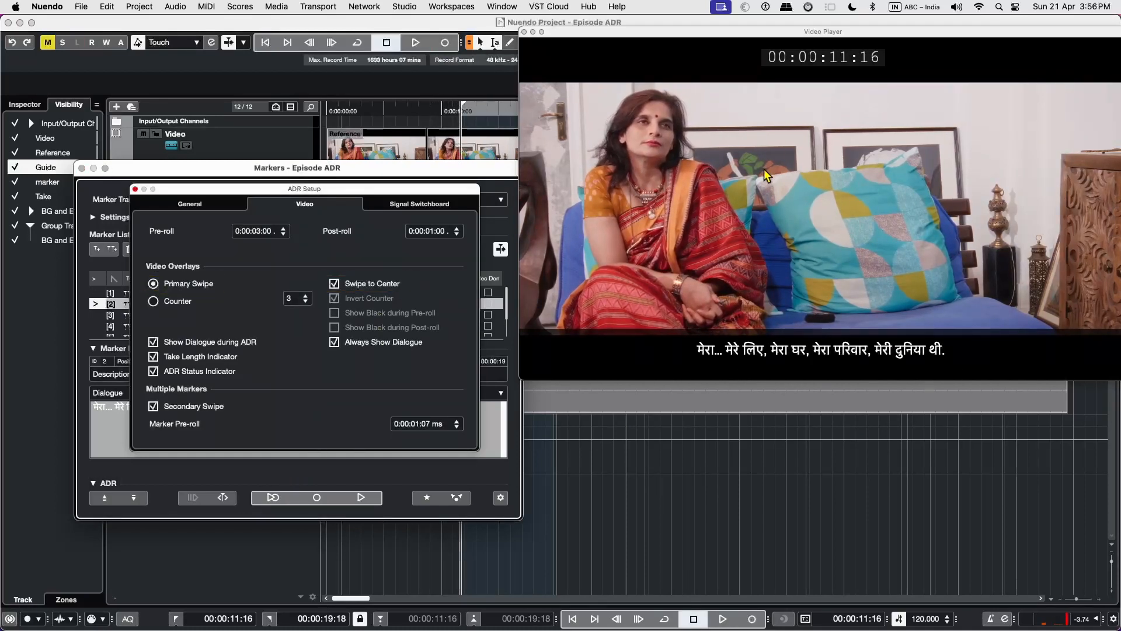
left_click(275, 498)
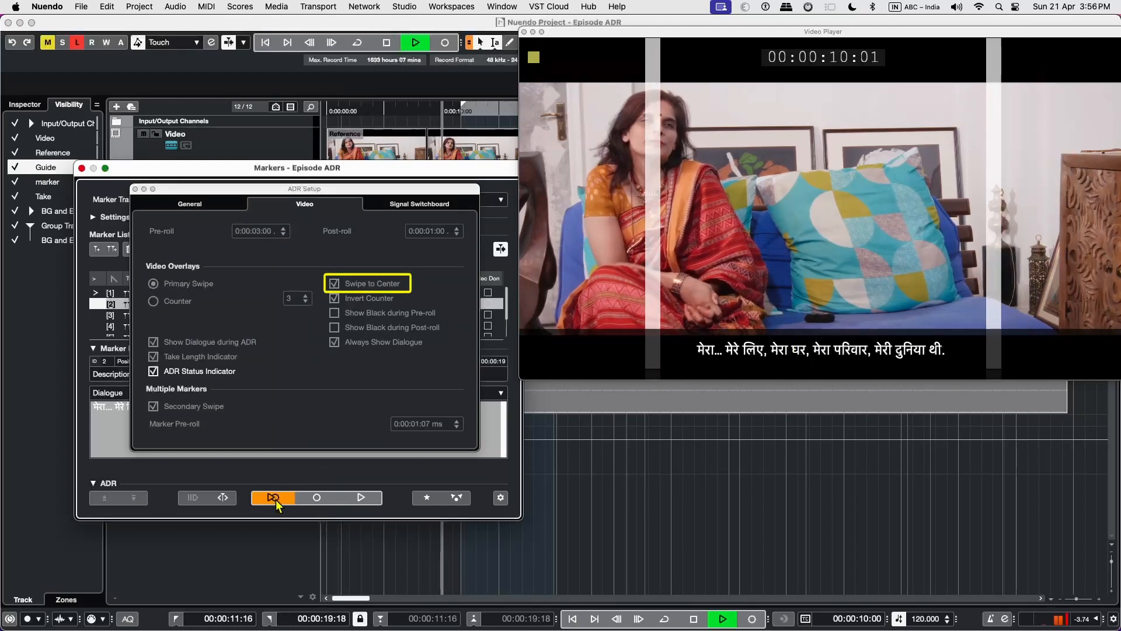
left_click(256, 231)
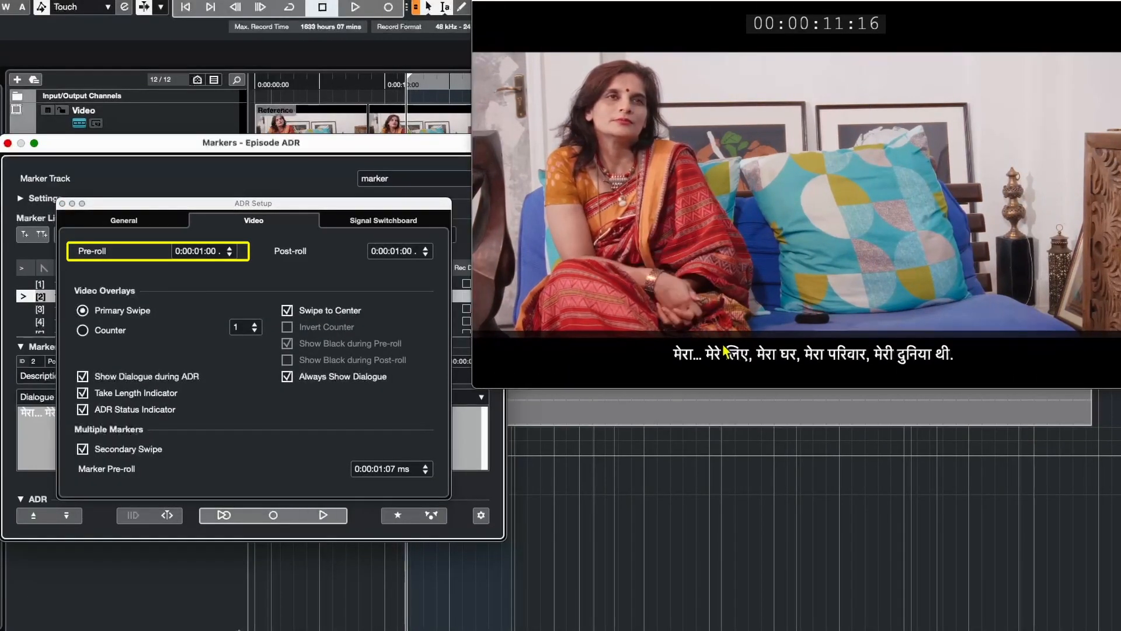
left_click(209, 253)
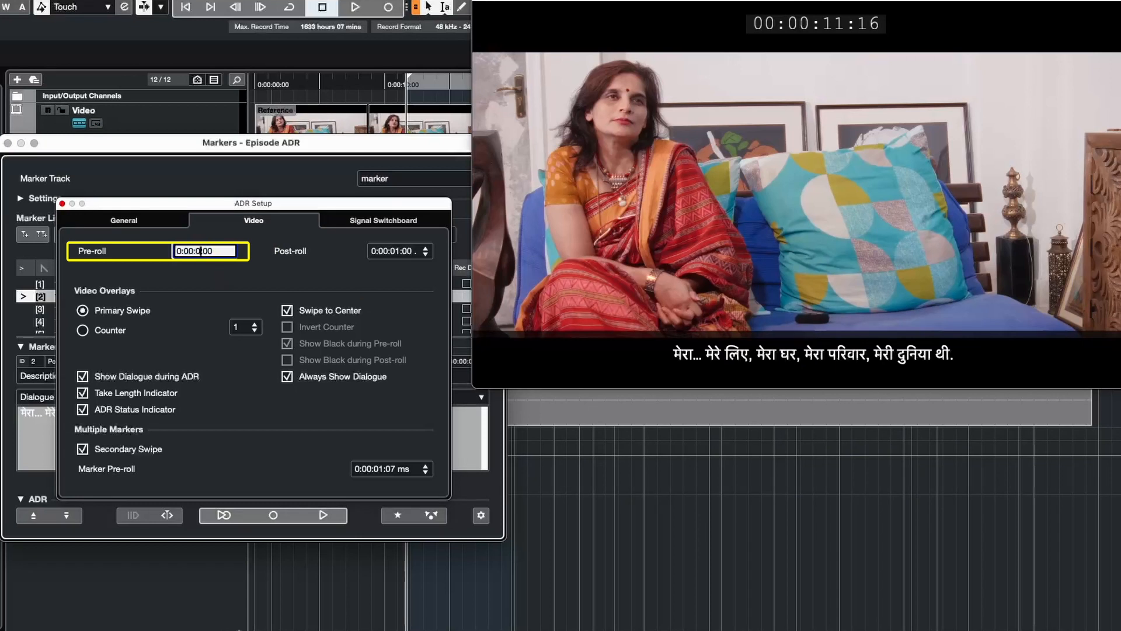
left_click(313, 516)
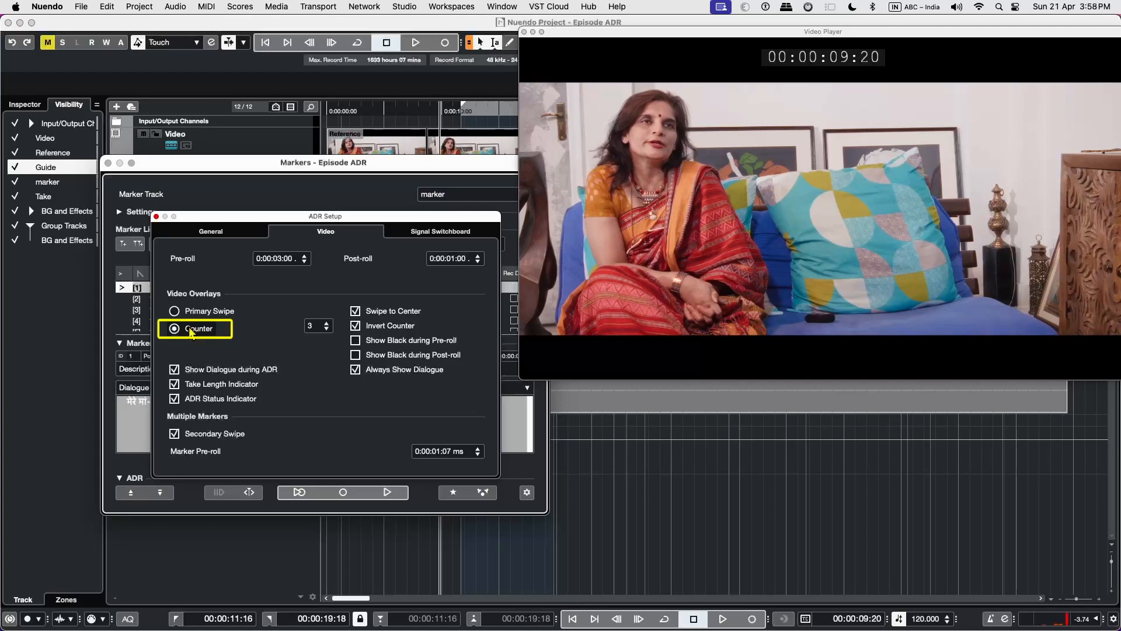
Review the second marker with the Counter overlay, turn off Invert Counter, and review the marker again.
left_click(377, 494)
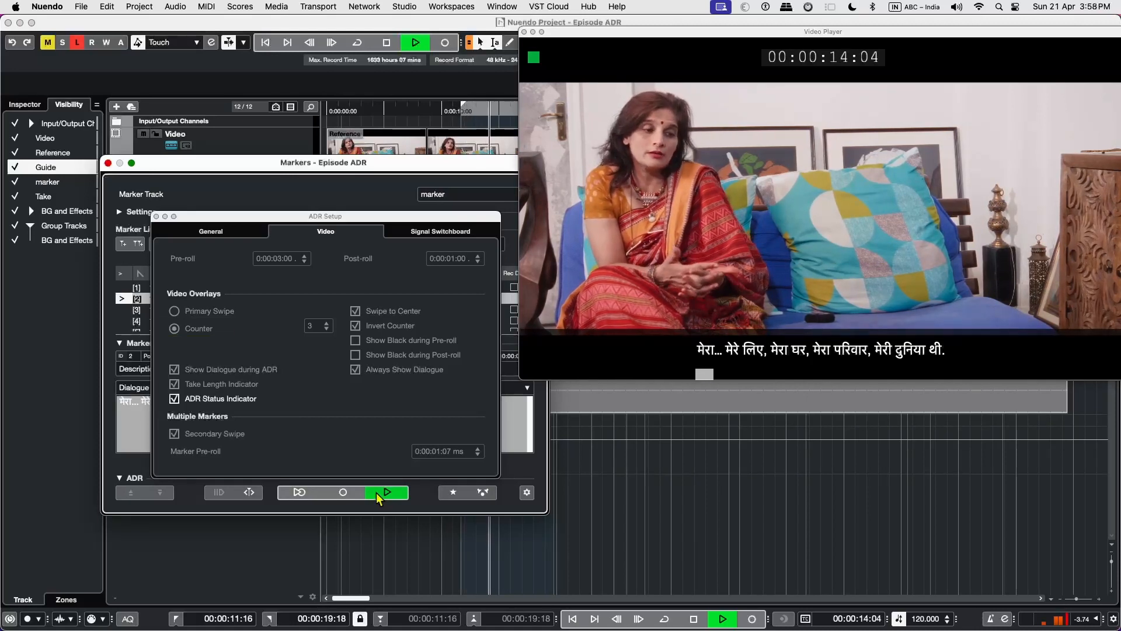
left_click(376, 492)
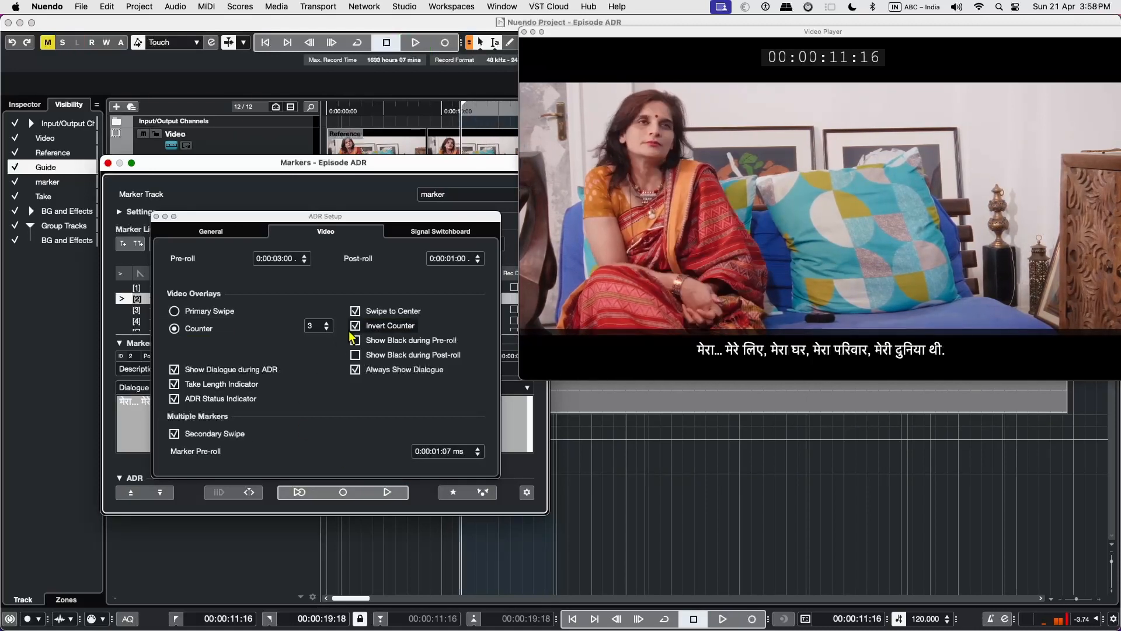
left_click(388, 493)
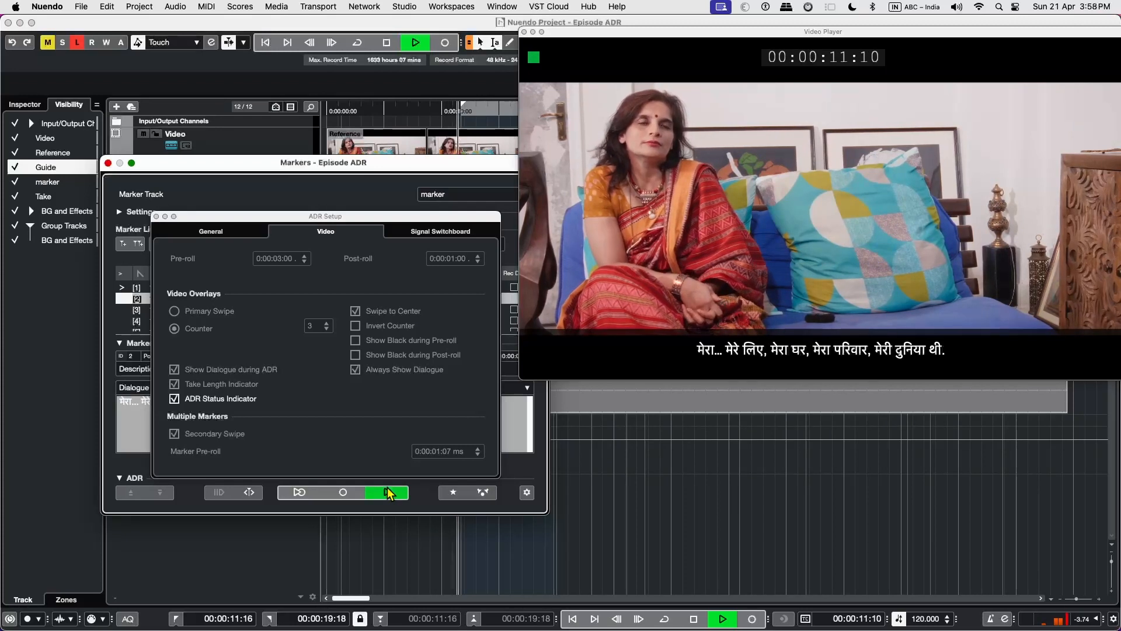
left_click(388, 493)
Turn on Show Black during Pre-roll, adjust the counter's start number, and review the second marker with these overlay settings.
left_click(356, 342)
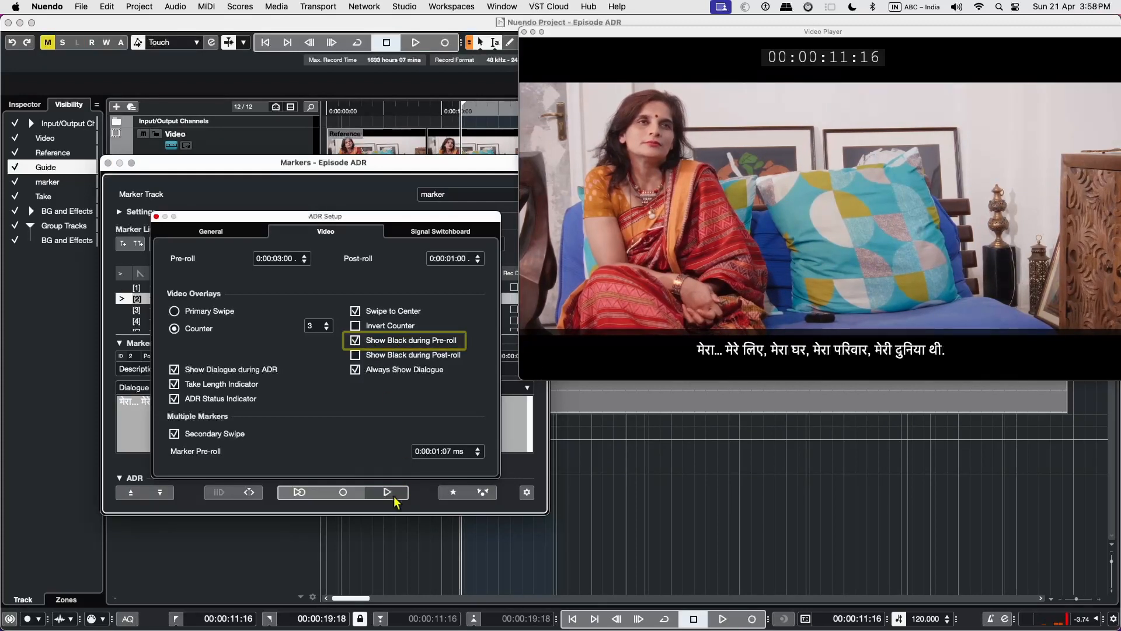
left_click(388, 493)
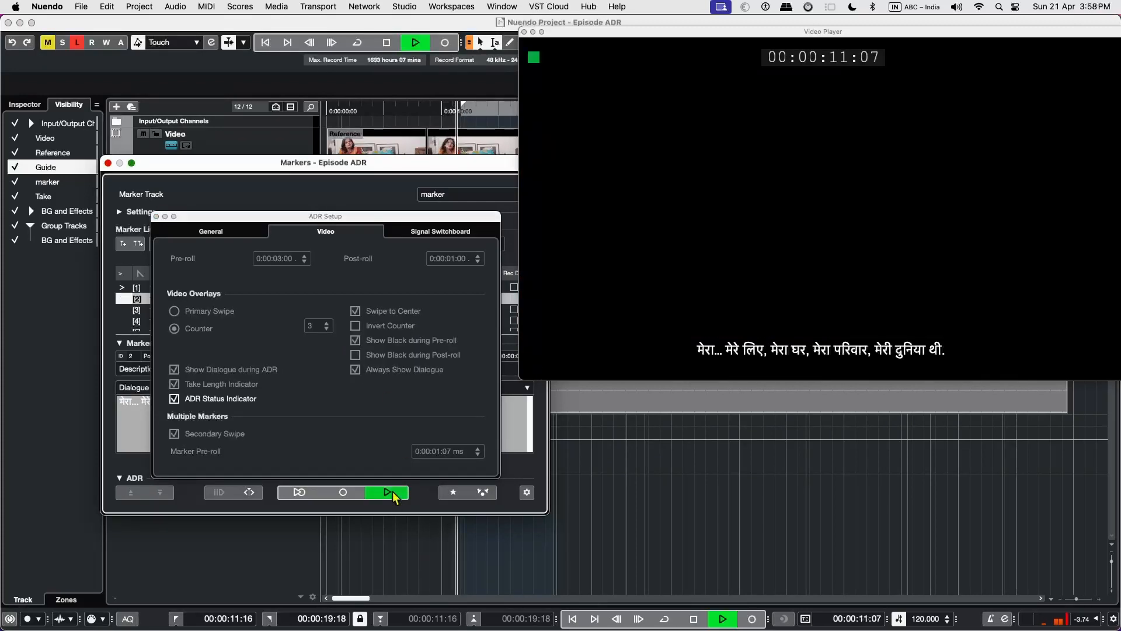
left_click(388, 493)
left_click(321, 330)
left_click(381, 494)
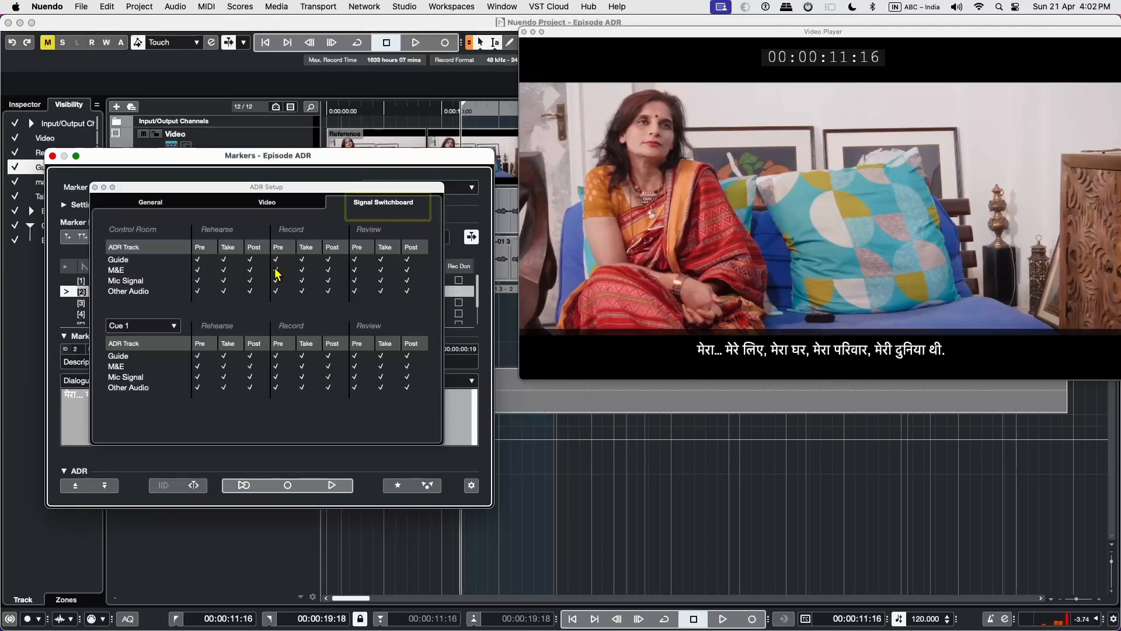
In the control room Signal Switchboard, switch off Other Audio for the Pre and Take phases of Record.
left_click(276, 291)
left_click(302, 291)
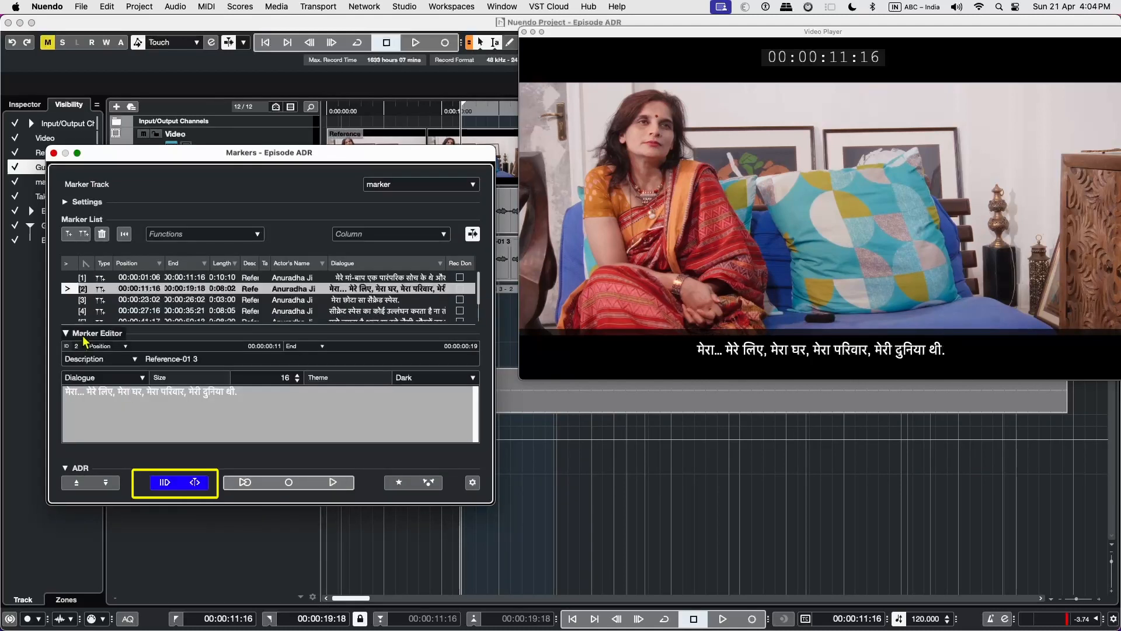
Rehearse the second marker with pre-roll outside Automatic Mode, and switch to Automatic Mode and record it.
left_click(246, 481)
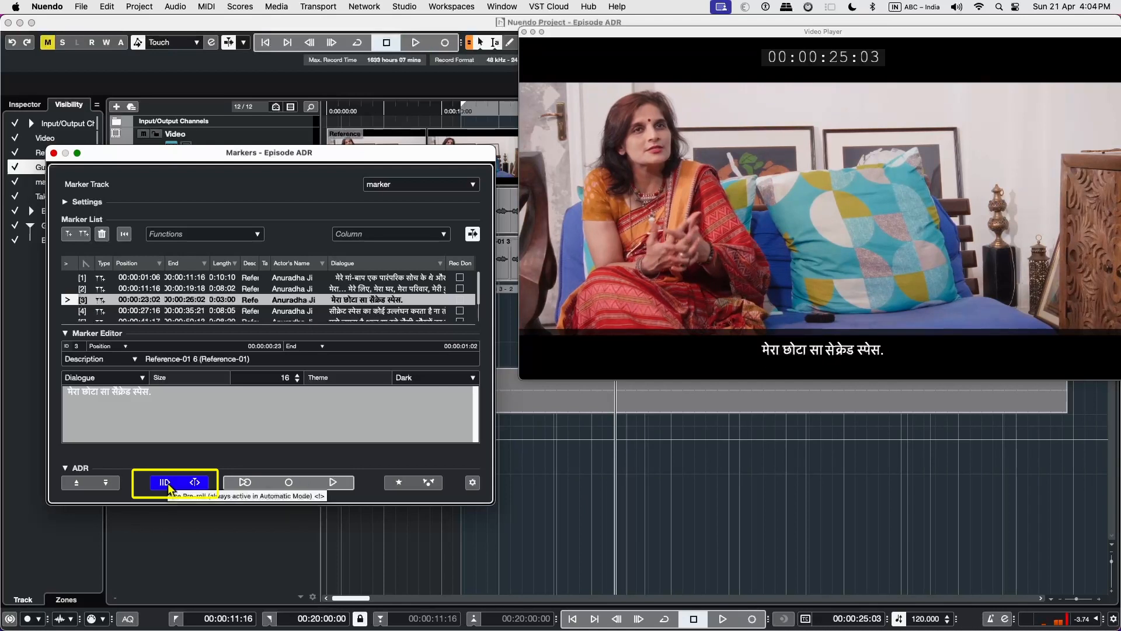
left_click(196, 482)
left_click(288, 483)
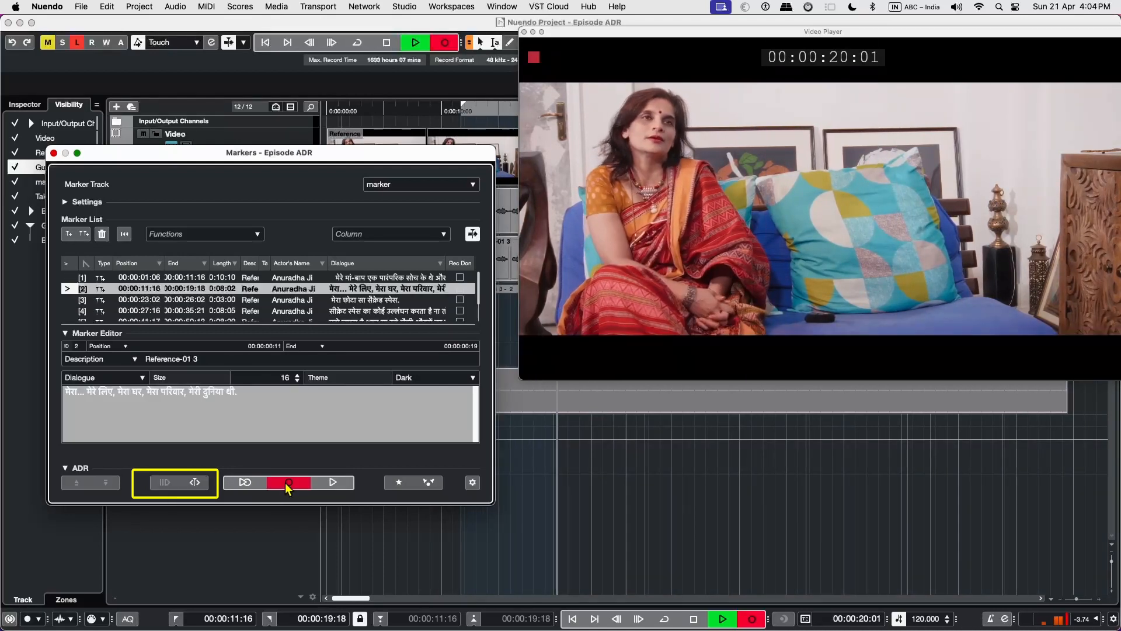
Leave Automatic Mode and rehearse the second marker's dialogue without and with Use Pre-roll to compare the behaviour.
left_click(196, 482)
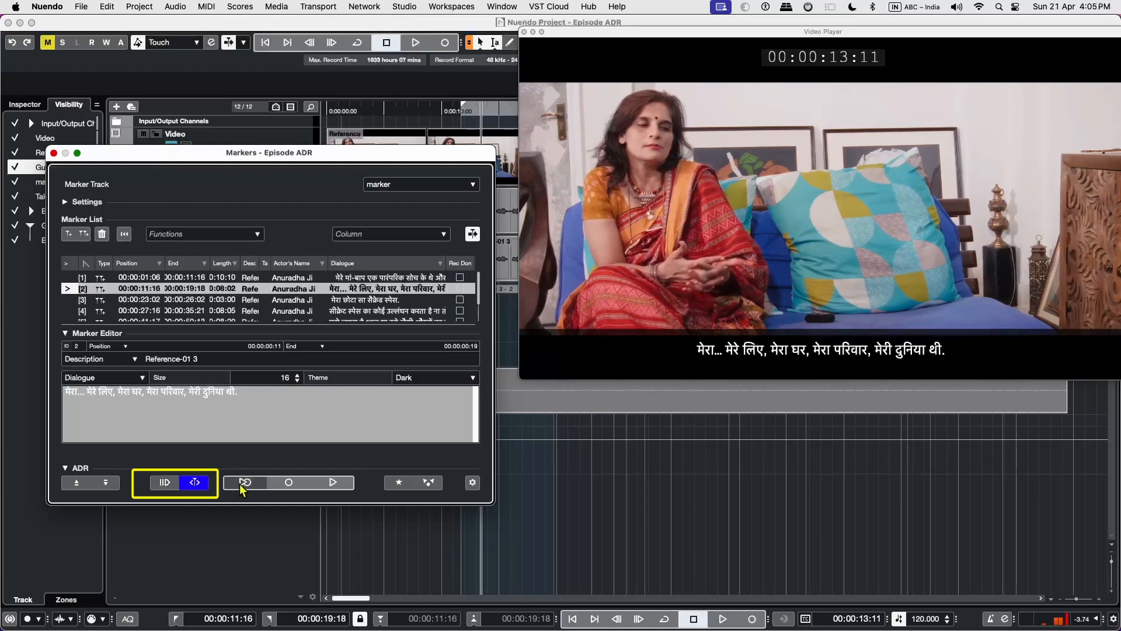
left_click(245, 482)
left_click(172, 482)
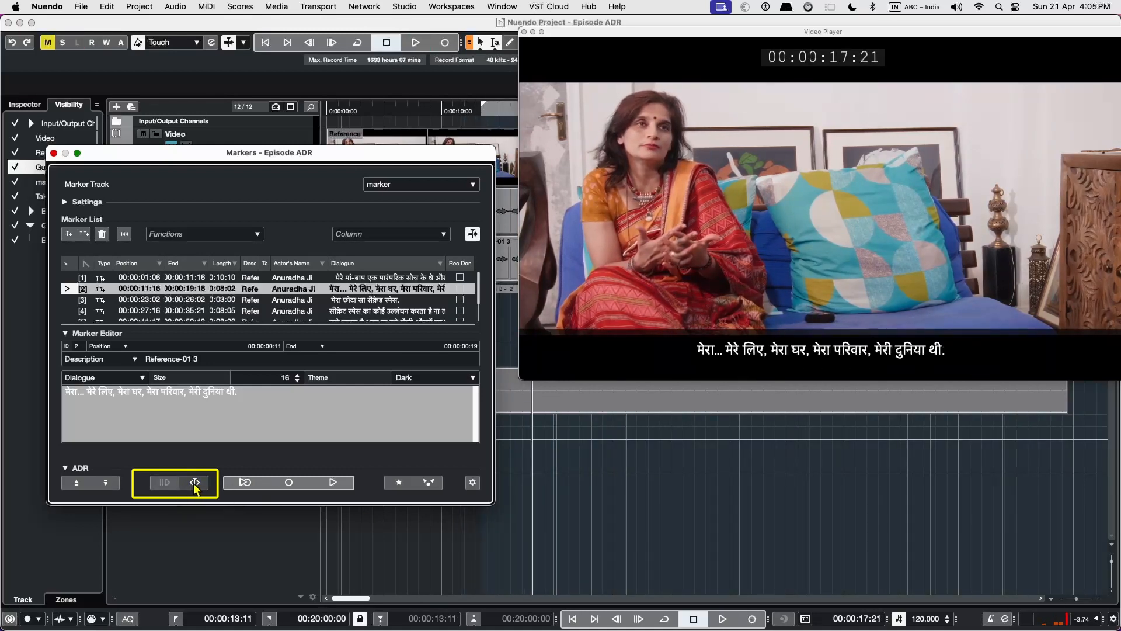
left_click(192, 482)
left_click(246, 482)
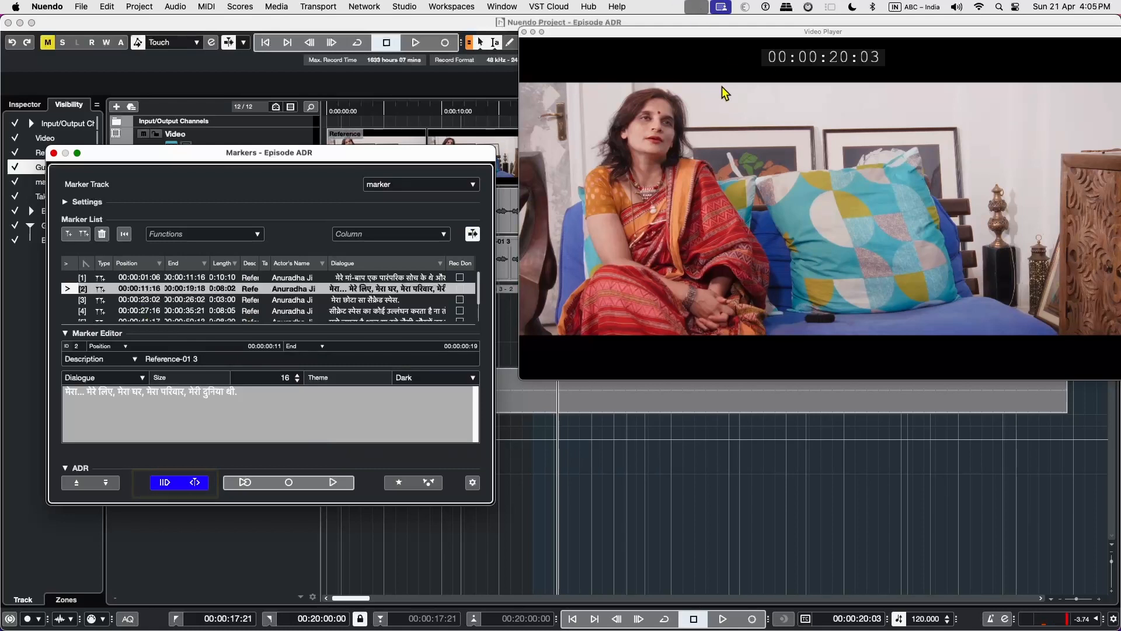
left_click(245, 483)
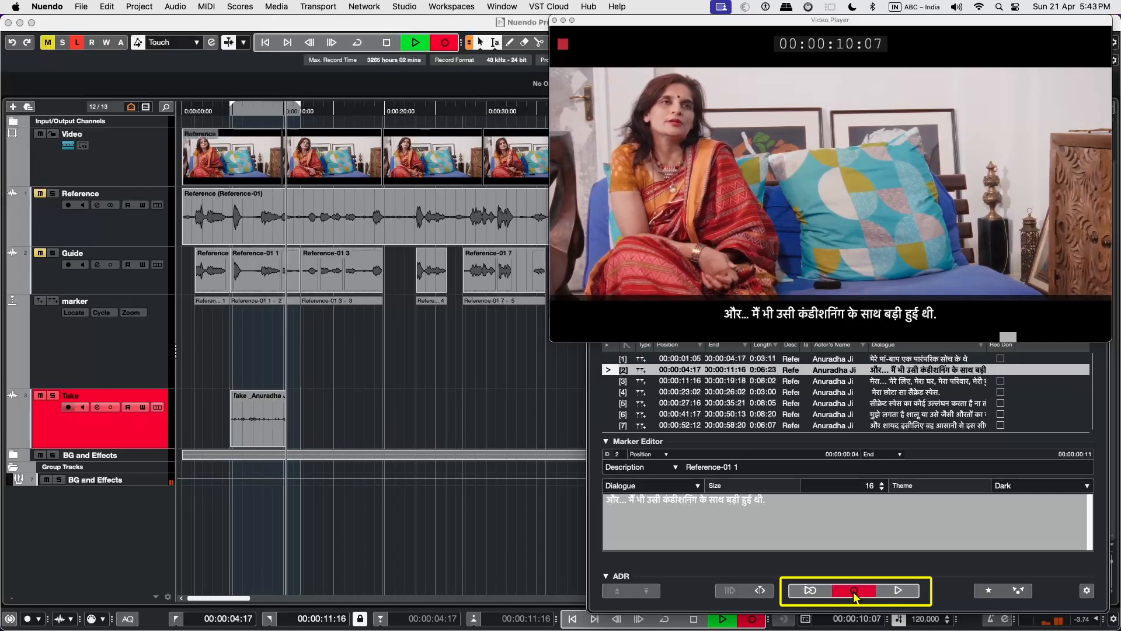
Record a second take for the second cycle marker and show the lanes of the Take track.
left_click(859, 592)
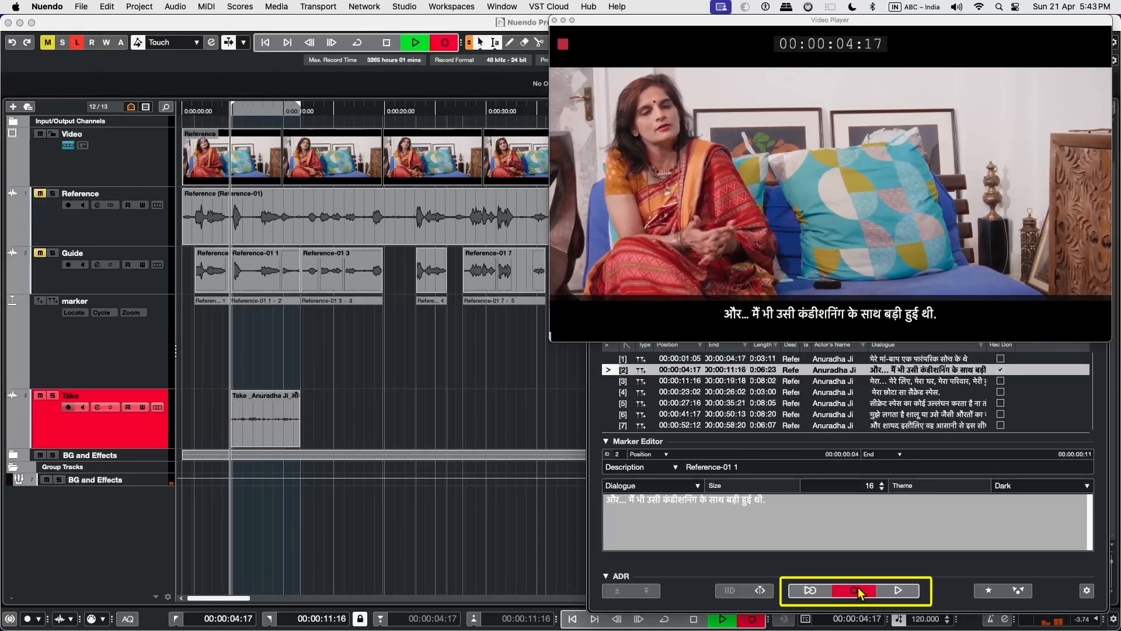
left_click(157, 408)
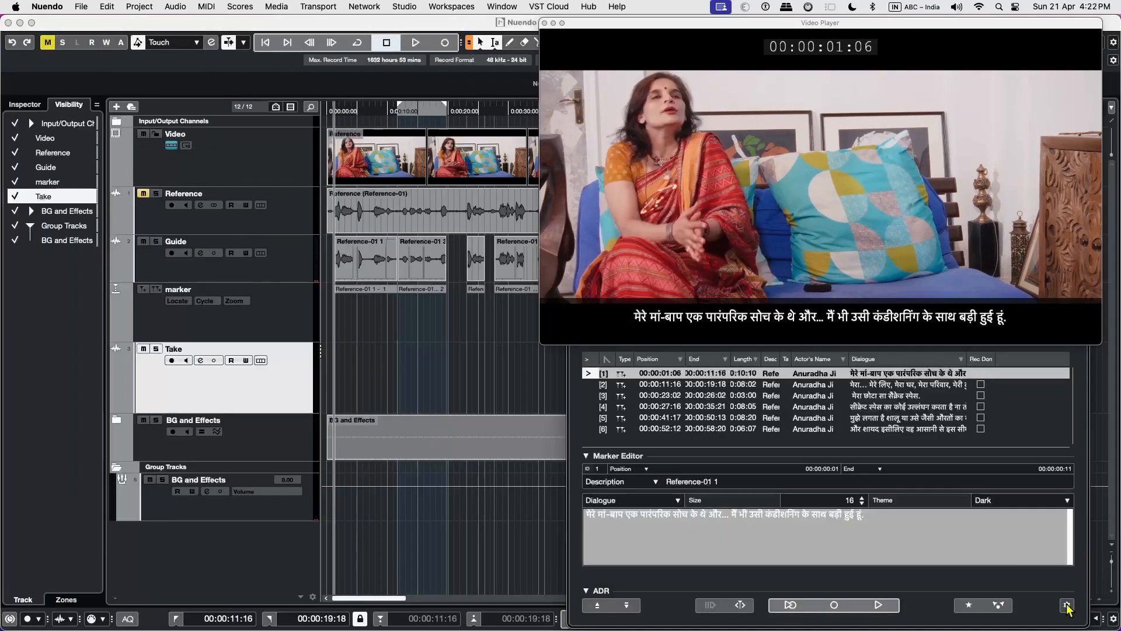
Check the pre-roll in the ADR Setup and split the first Guide event and its cycle marker at 00:00:04:17.
left_click(1067, 604)
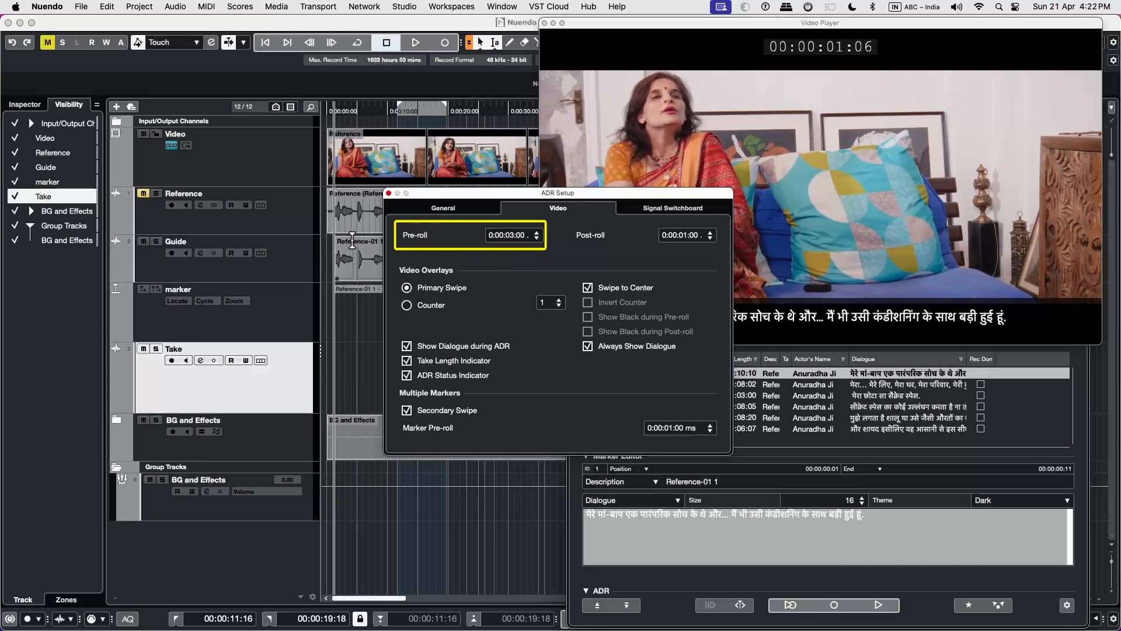
left_click(333, 253)
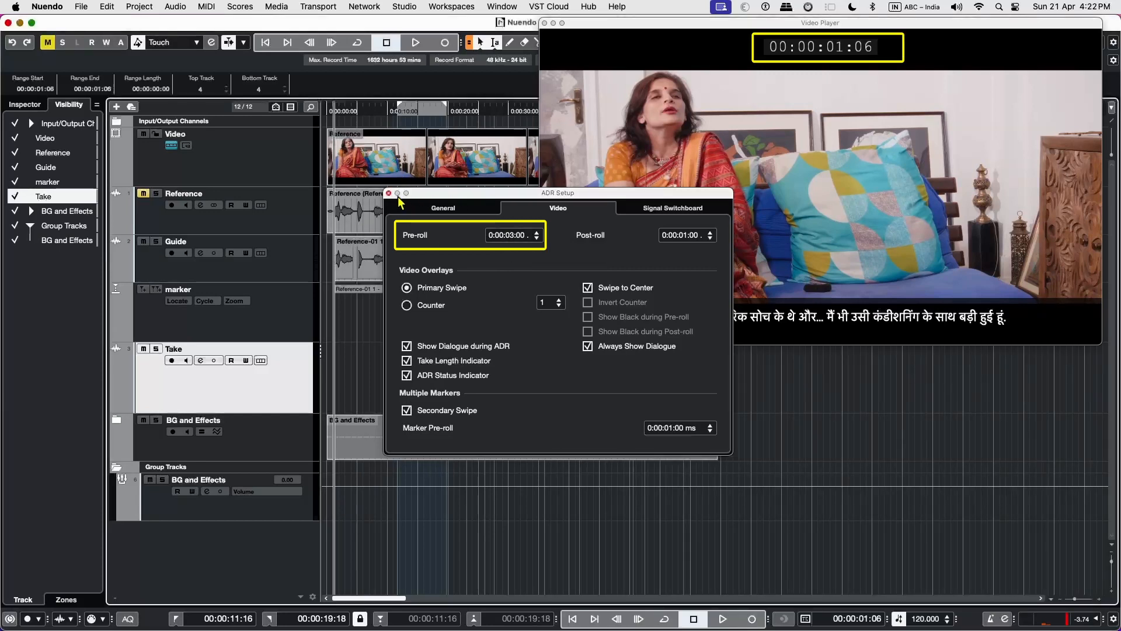
left_click(449, 252)
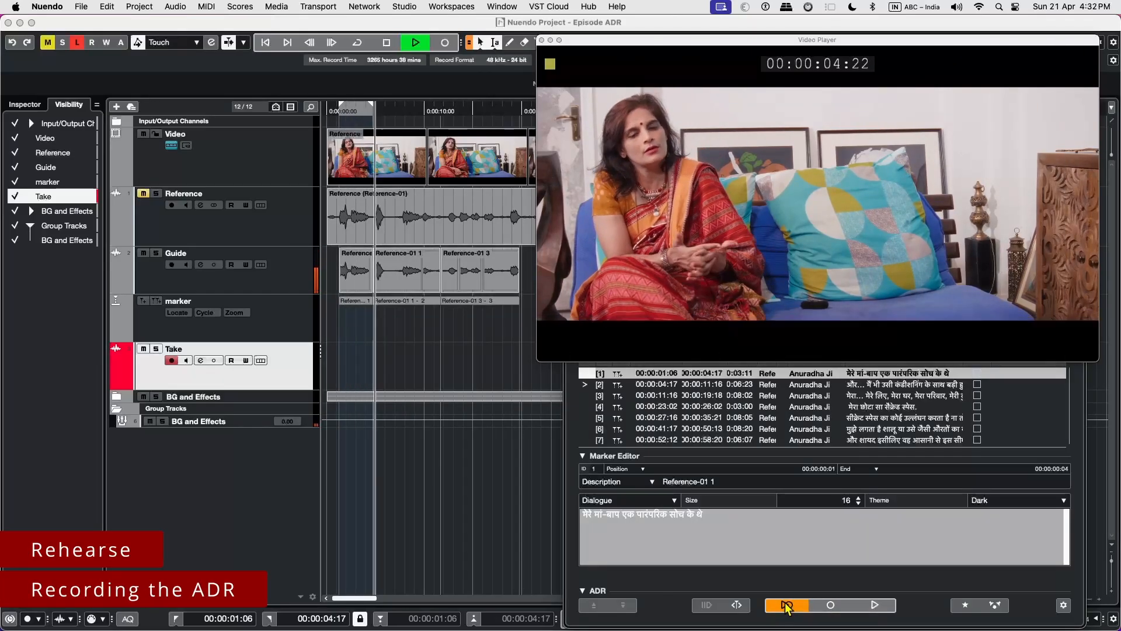
Record a take for the first and the second cycle marker, and play-check each one against the picture.
left_click(831, 606)
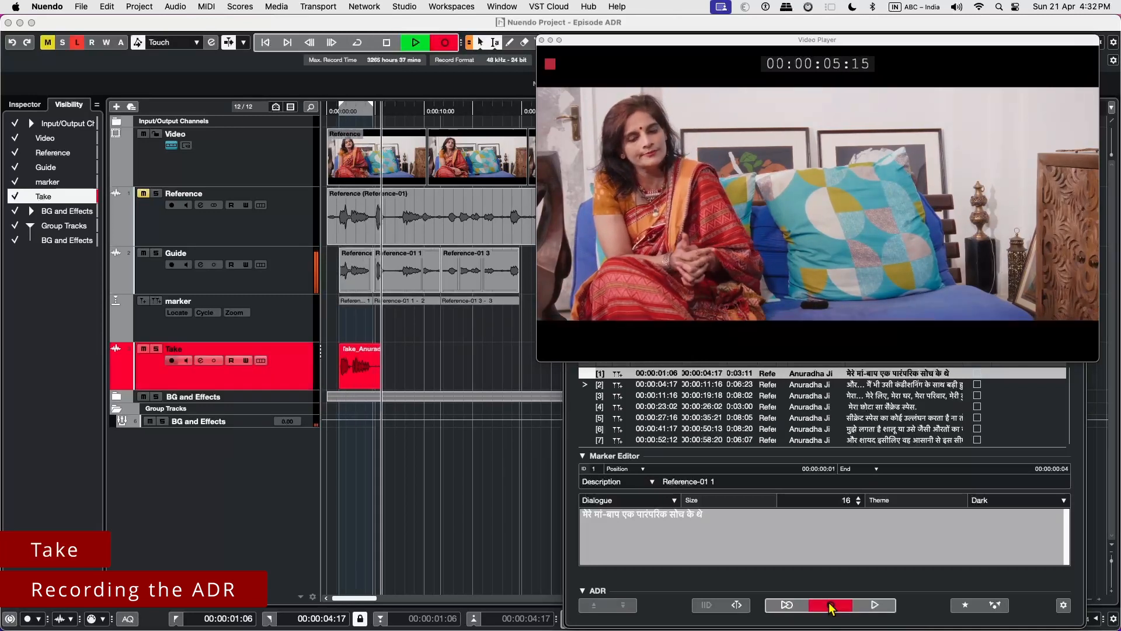
left_click(875, 606)
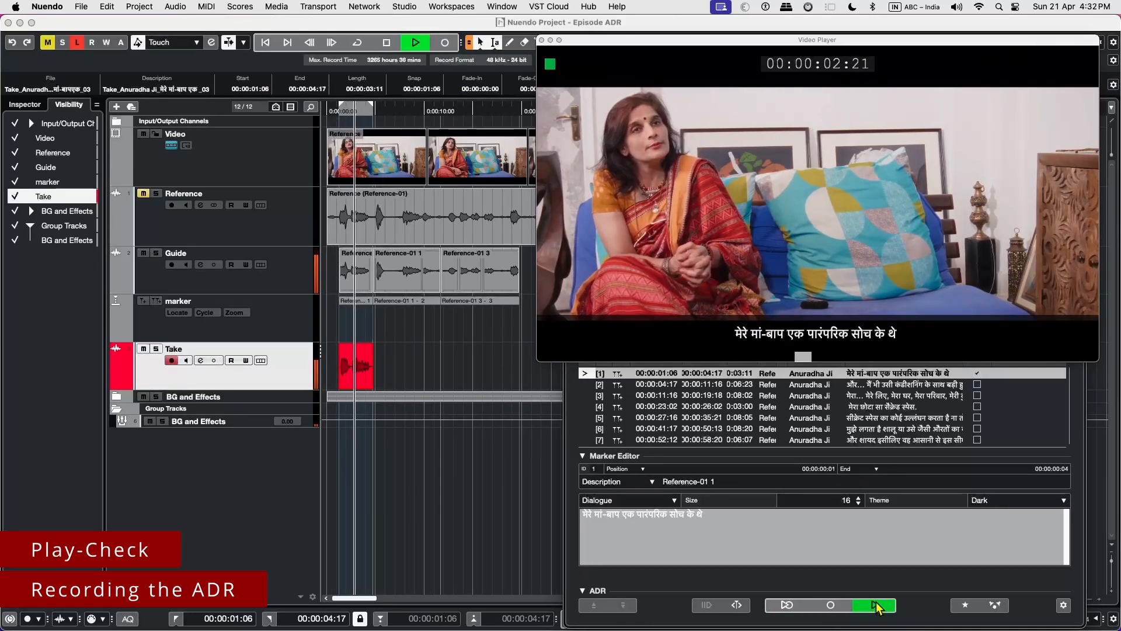
left_click(830, 606)
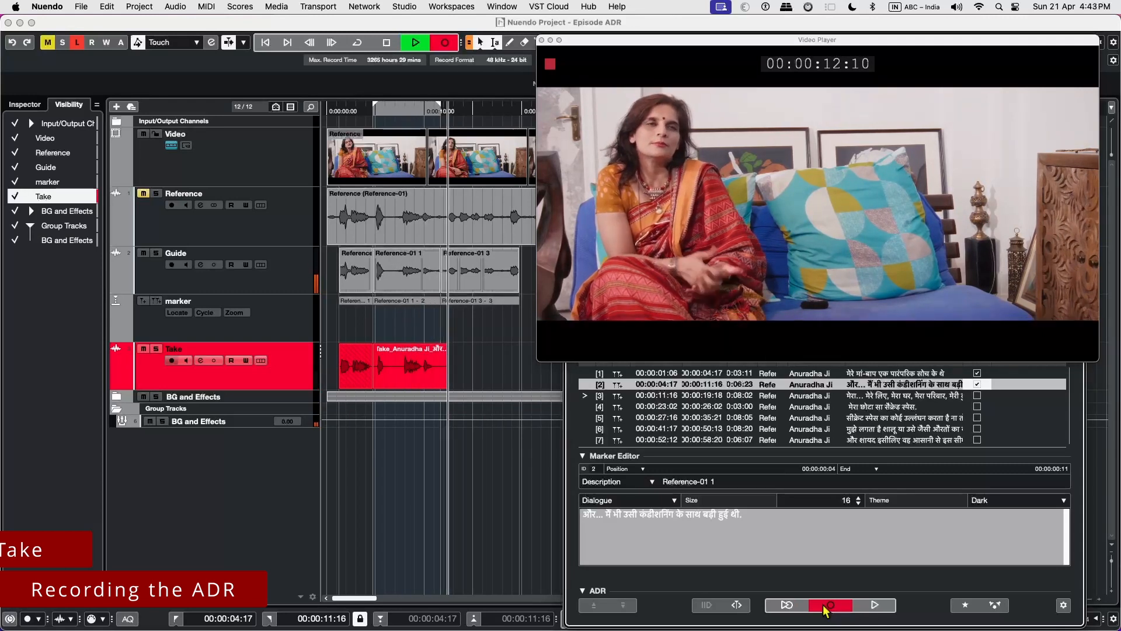
left_click(874, 605)
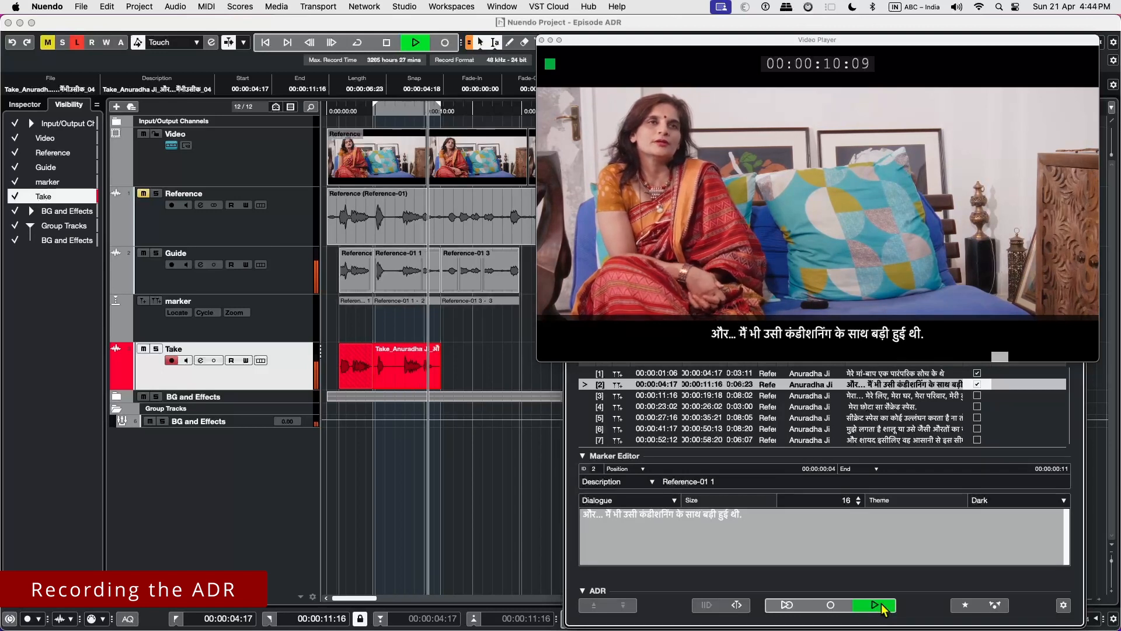
Rehearse the third cycle marker's dialogue, record a take for it and play-check the recording.
left_click(789, 605)
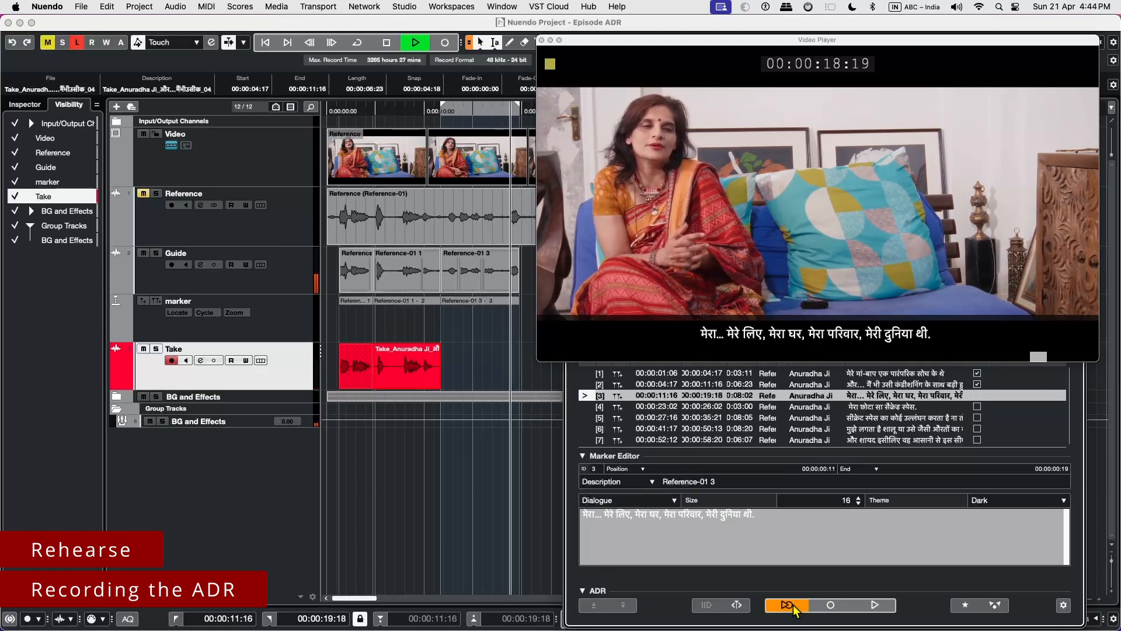
left_click(831, 606)
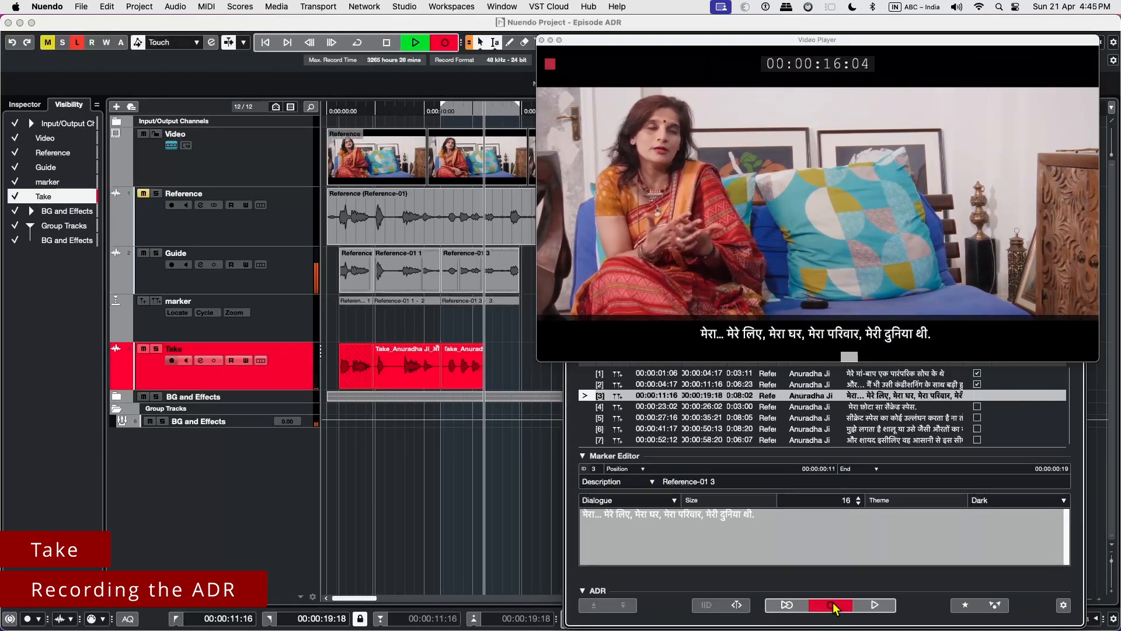
left_click(874, 606)
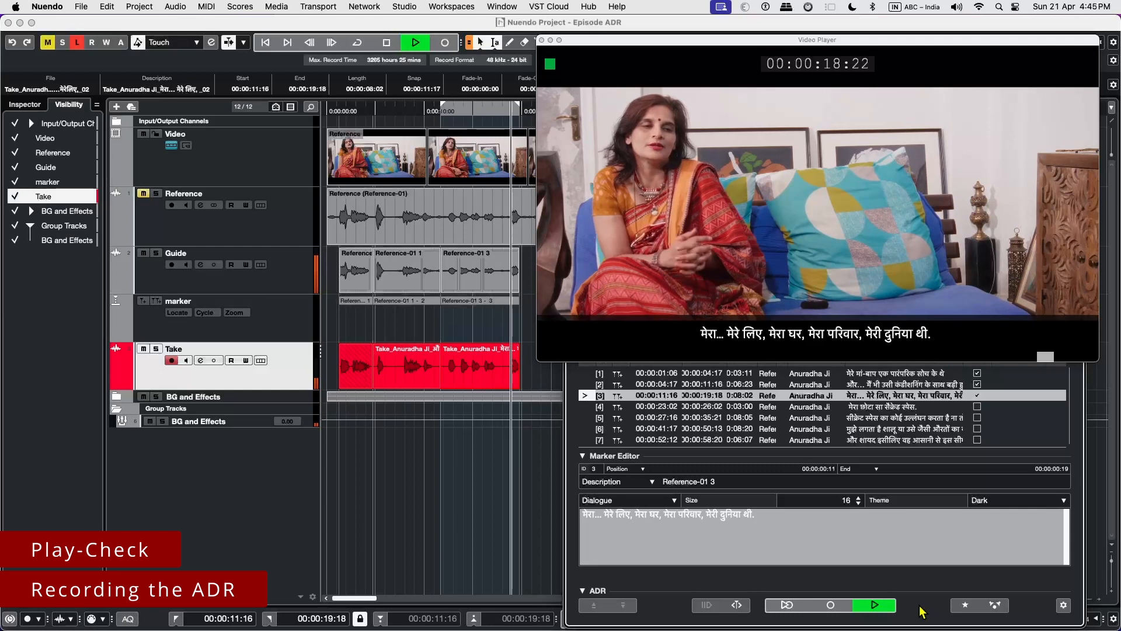
Advance to the fourth cycle marker and move the Video Player and the ADR marker window over the track list, uncovering the timeline.
left_click(623, 605)
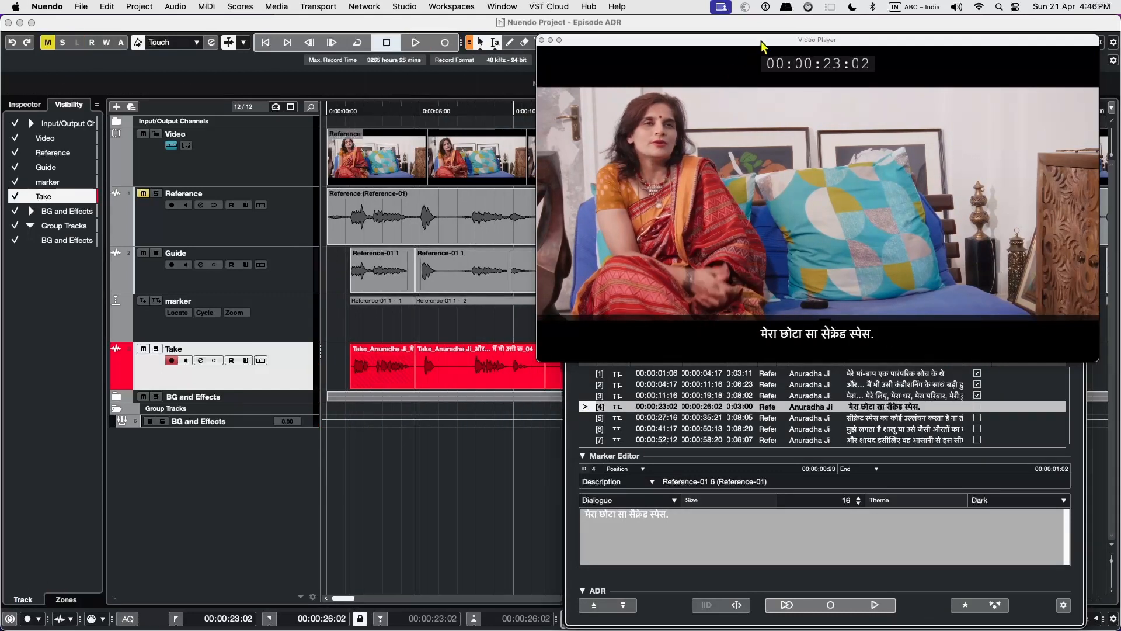
left_click_drag(763, 45, 229, 41)
left_click_drag(741, 243, 196, 213)
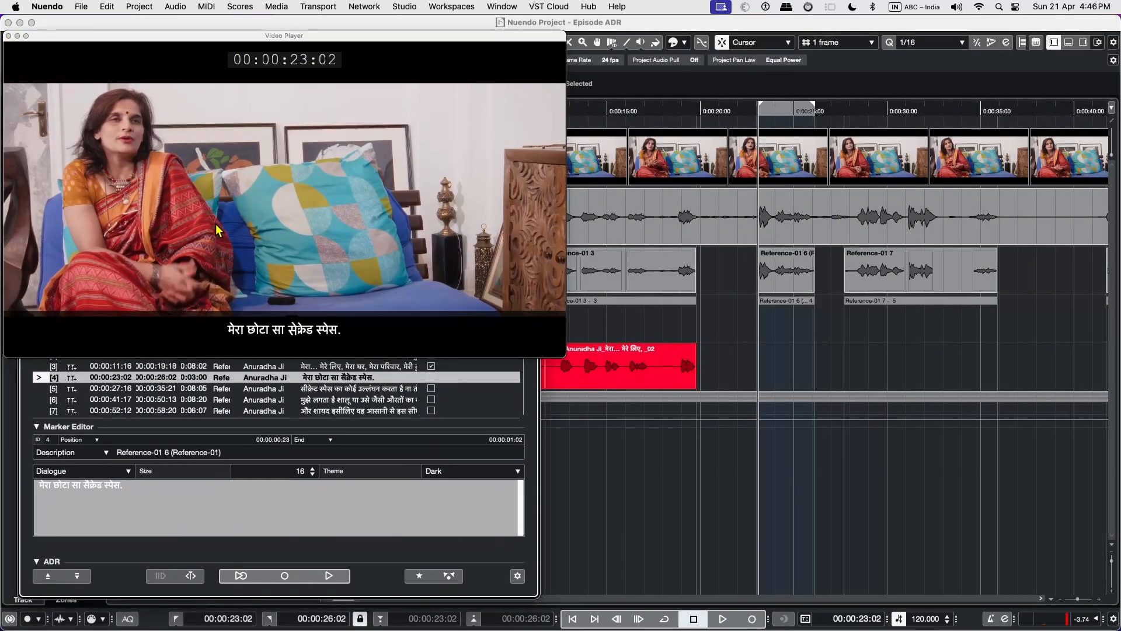
Record a take for the fourth and the fifth cycle marker, and play-check each recording.
left_click(284, 579)
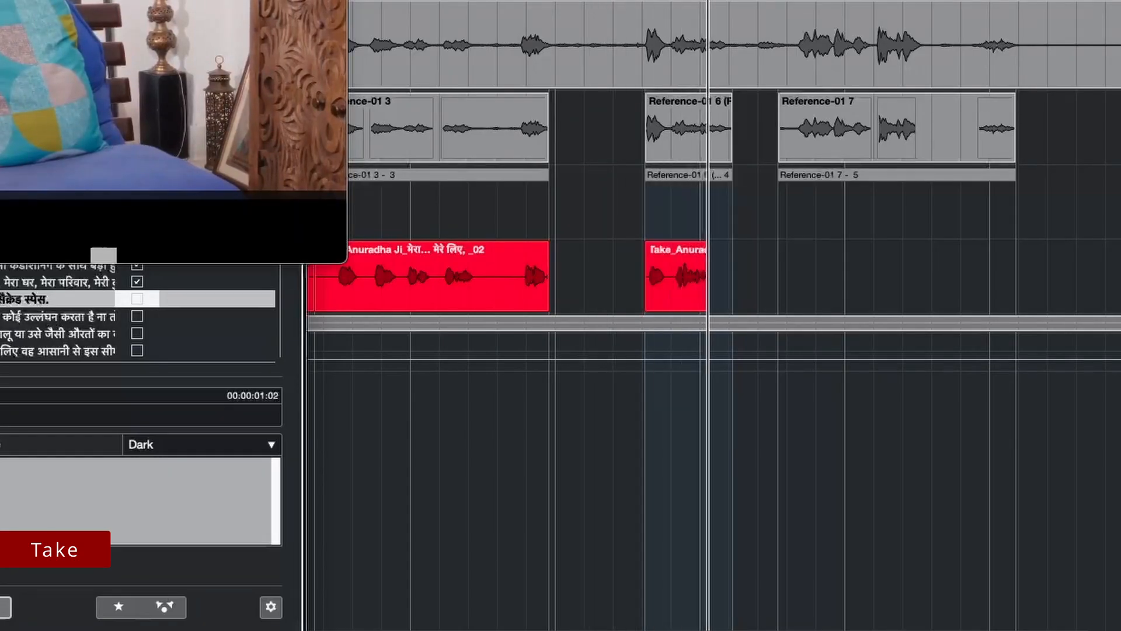
left_click(3, 607)
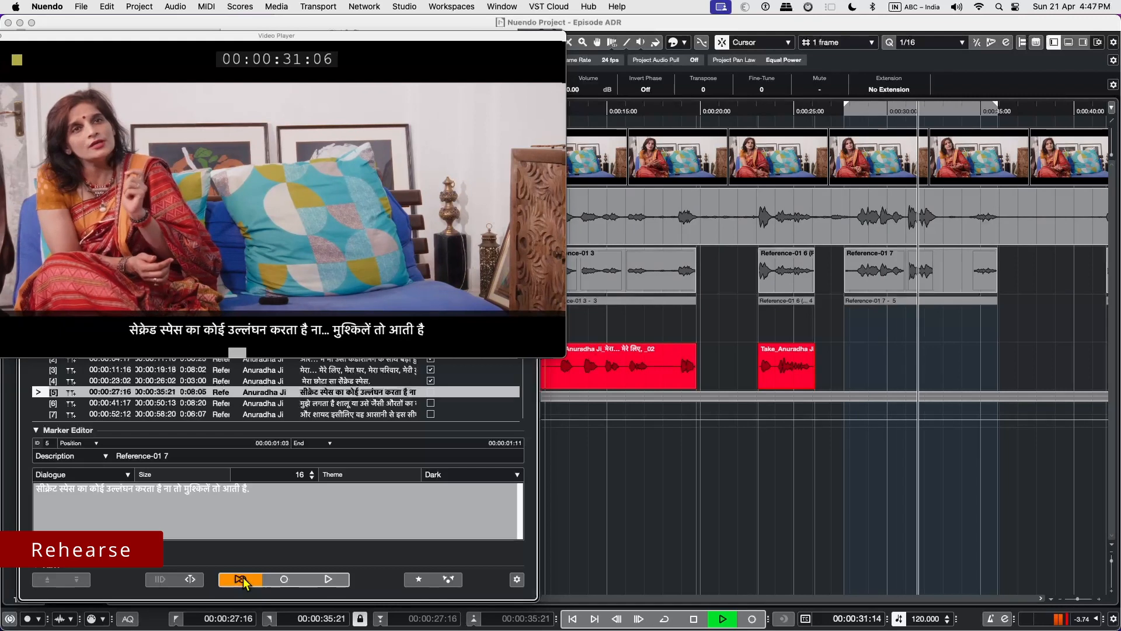
left_click(281, 581)
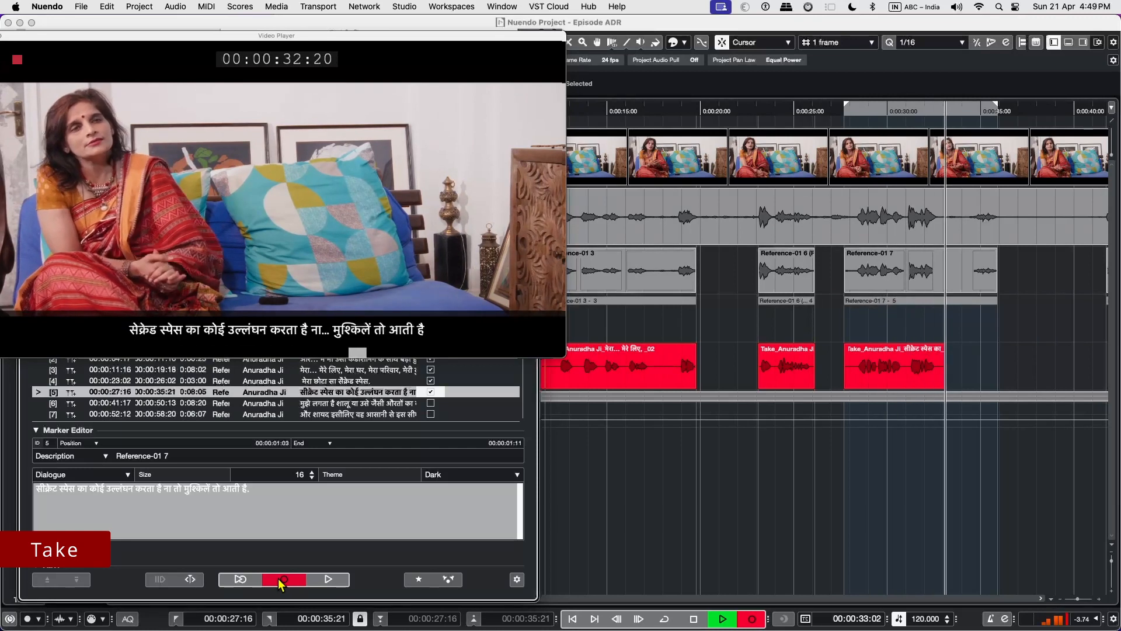
left_click(338, 582)
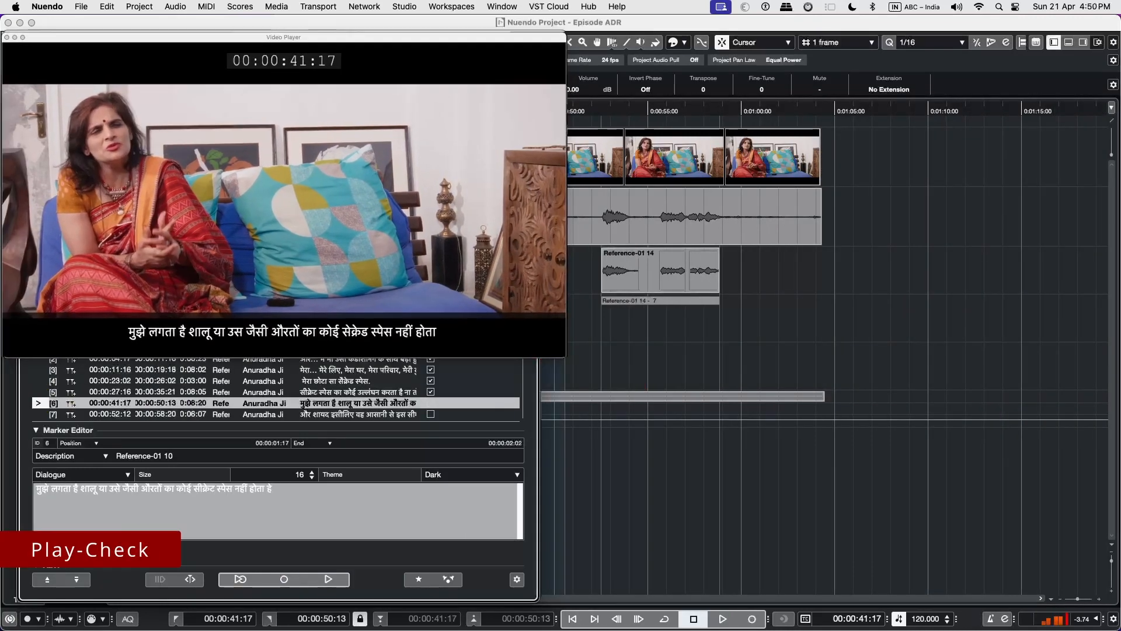
Move the Video Player and the ADR marker window off the track list, and narrow the track list to widen the event display.
left_click_drag(284, 37, 839, 38)
left_click_drag(278, 223, 848, 213)
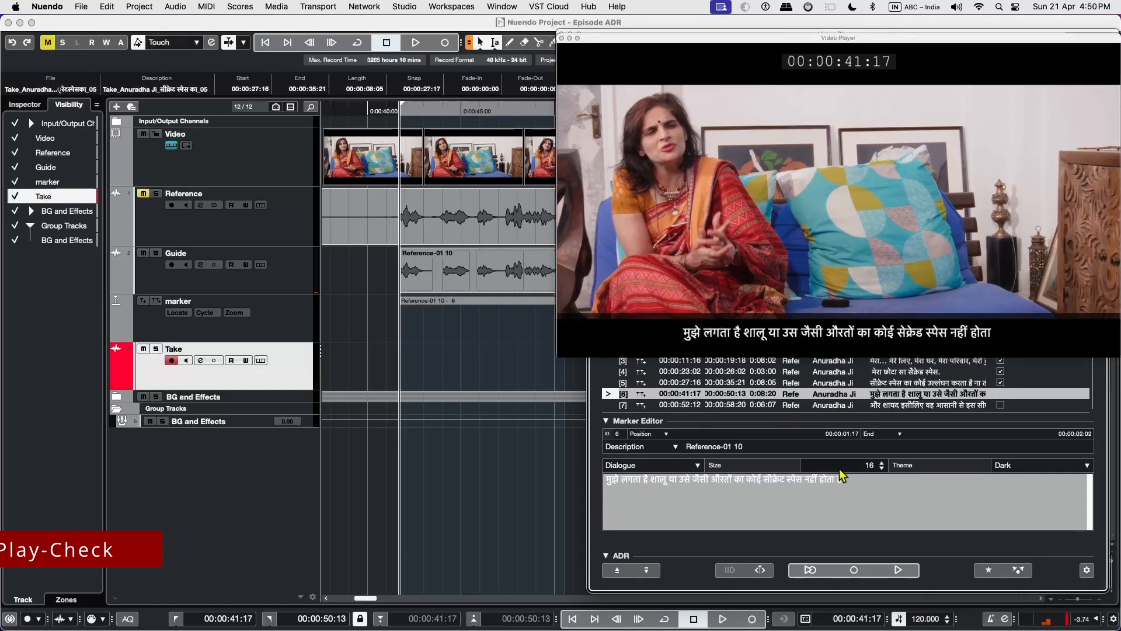
left_click_drag(320, 351, 218, 365)
key("alt+1")
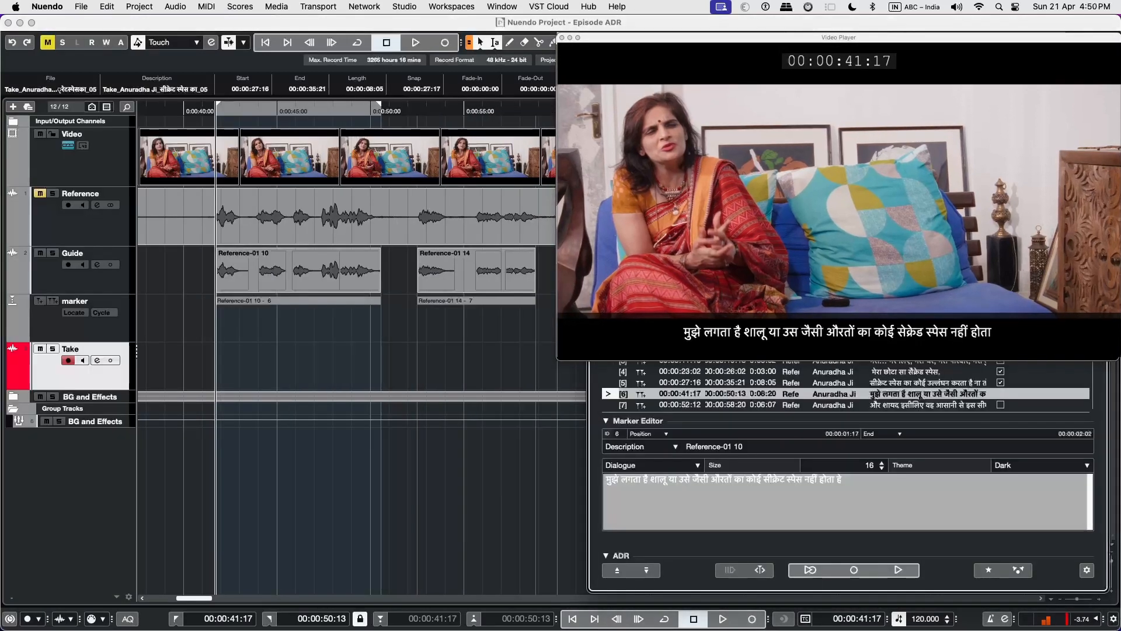
Rehearse the sixth cycle marker's dialogue, record a take for it and play-check the recording.
left_click(814, 571)
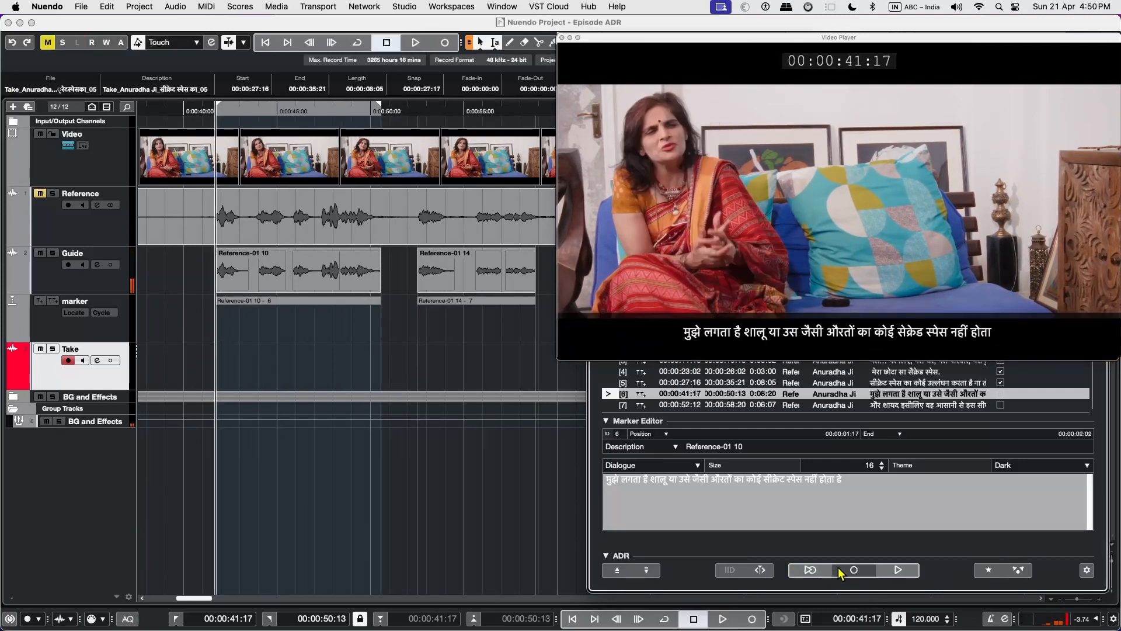
left_click(850, 572)
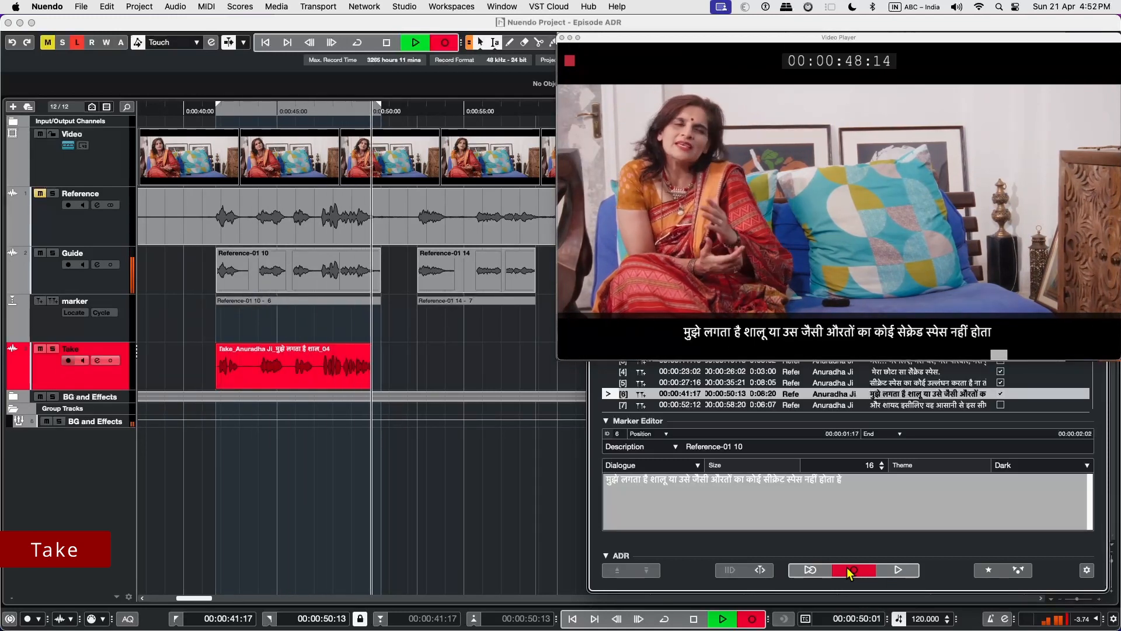
left_click(905, 570)
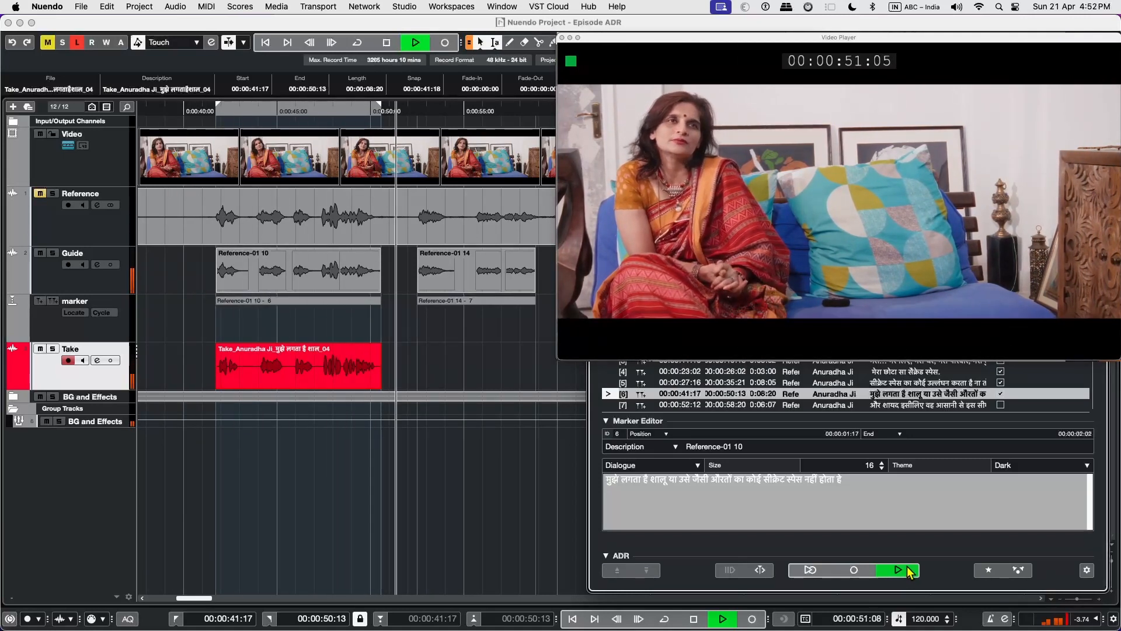
Rehearse the seventh cycle marker's dialogue, record a take for it and play-check the recording.
left_click(810, 571)
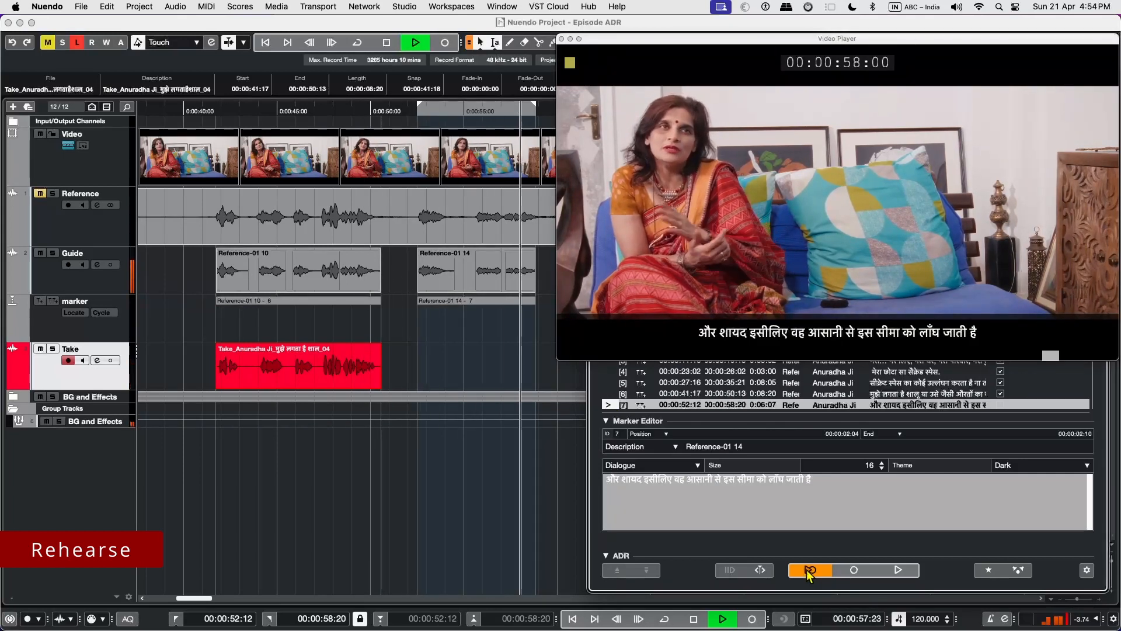
left_click(863, 576)
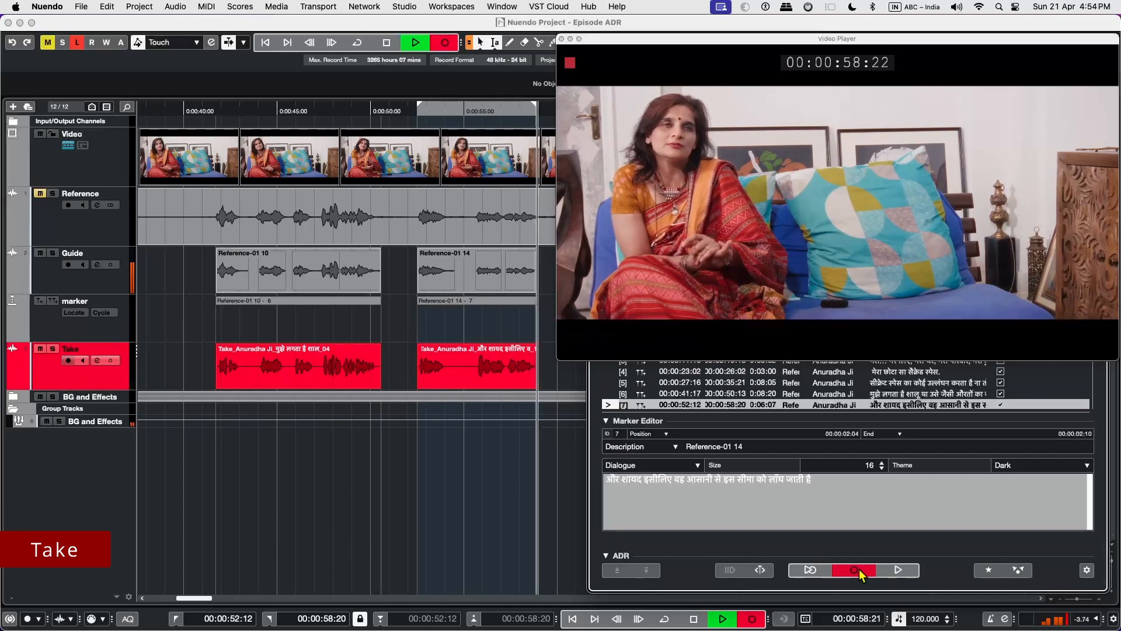
left_click(889, 572)
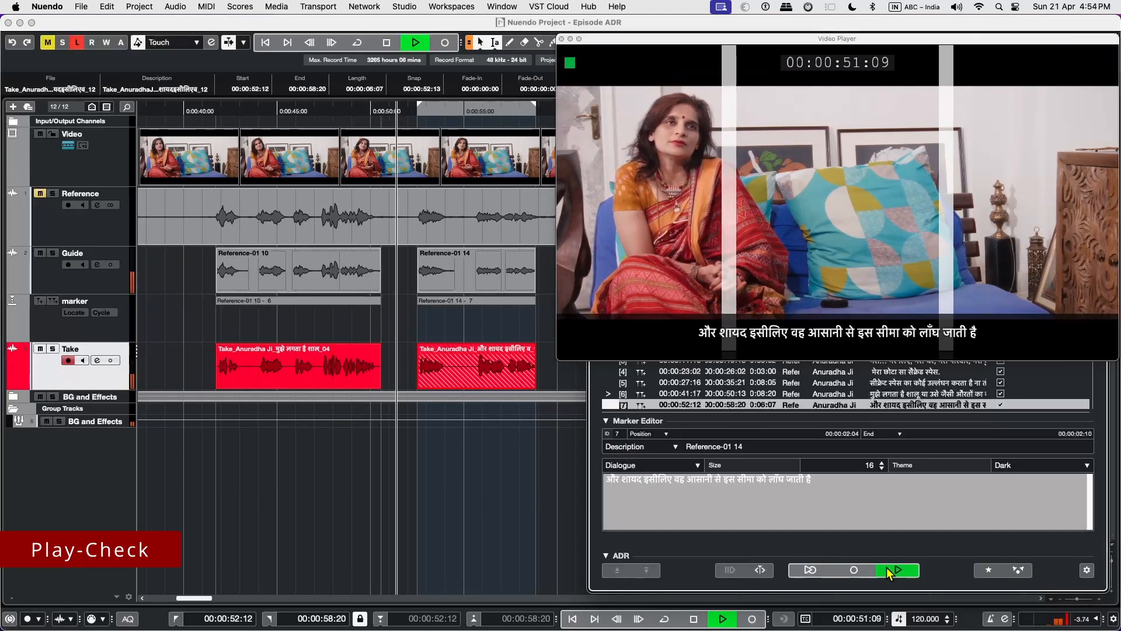